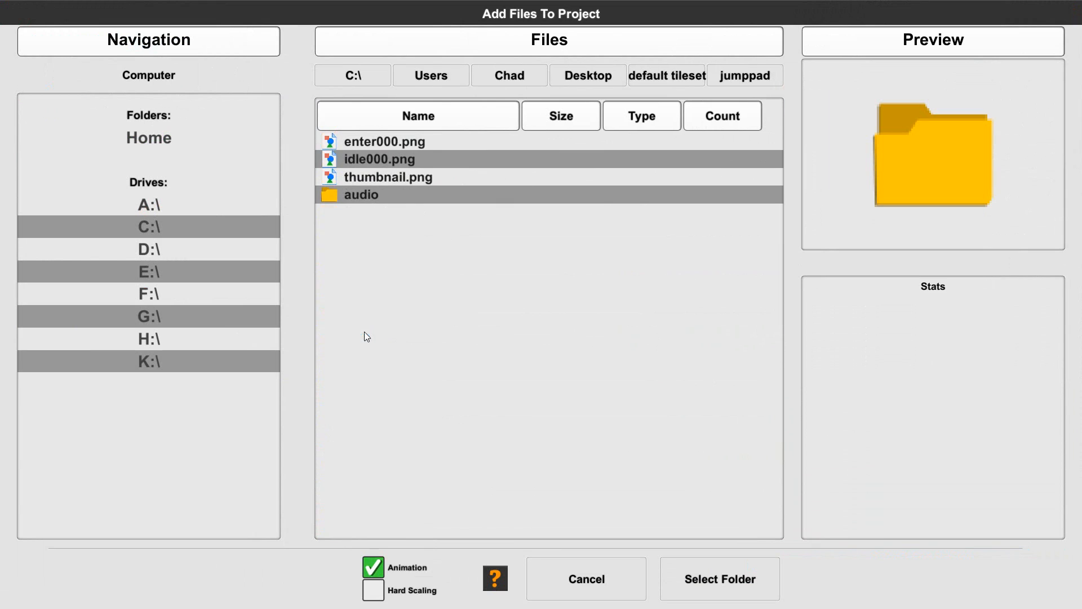
Preview the enter, idle and thumbnail images, and add the jumppad folder to the project as an animation
{"action": "left_click", "coordinate": [354, 145]}
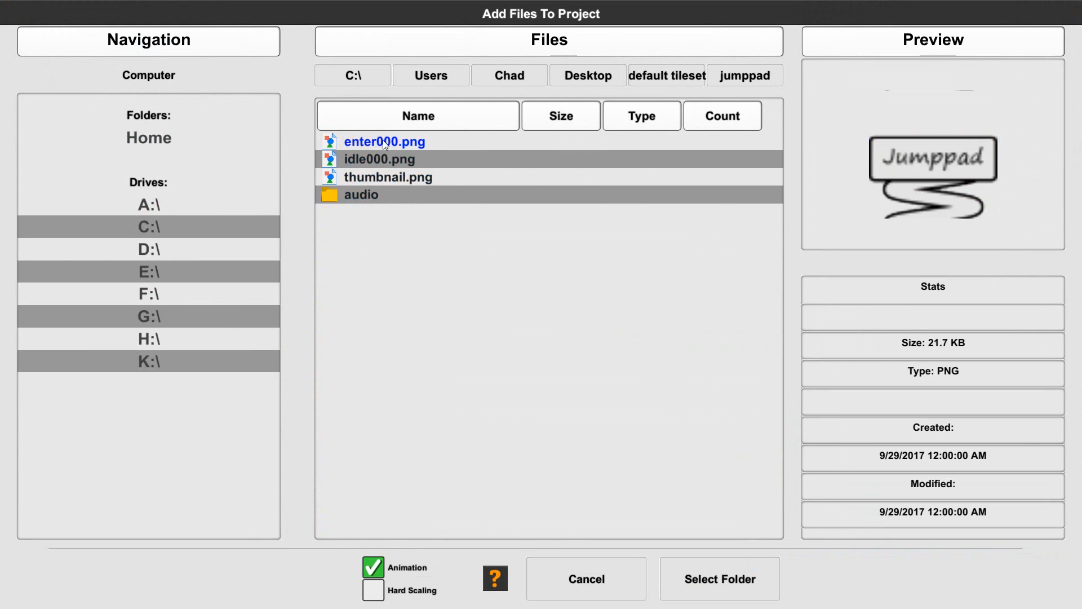
{"action": "left_click", "coordinate": [383, 159]}
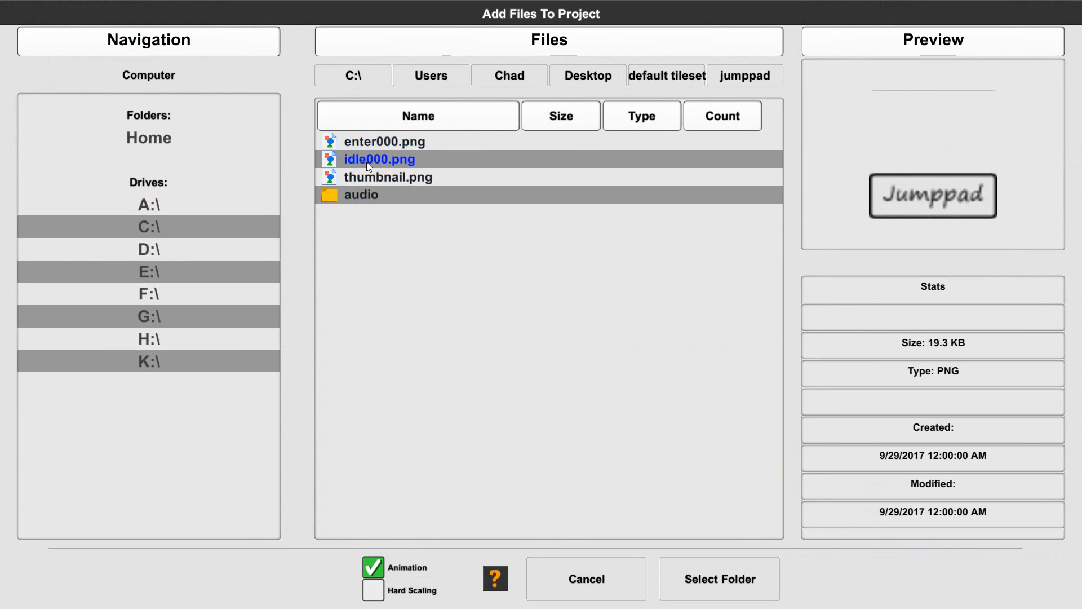
{"action": "left_click", "coordinate": [366, 179]}
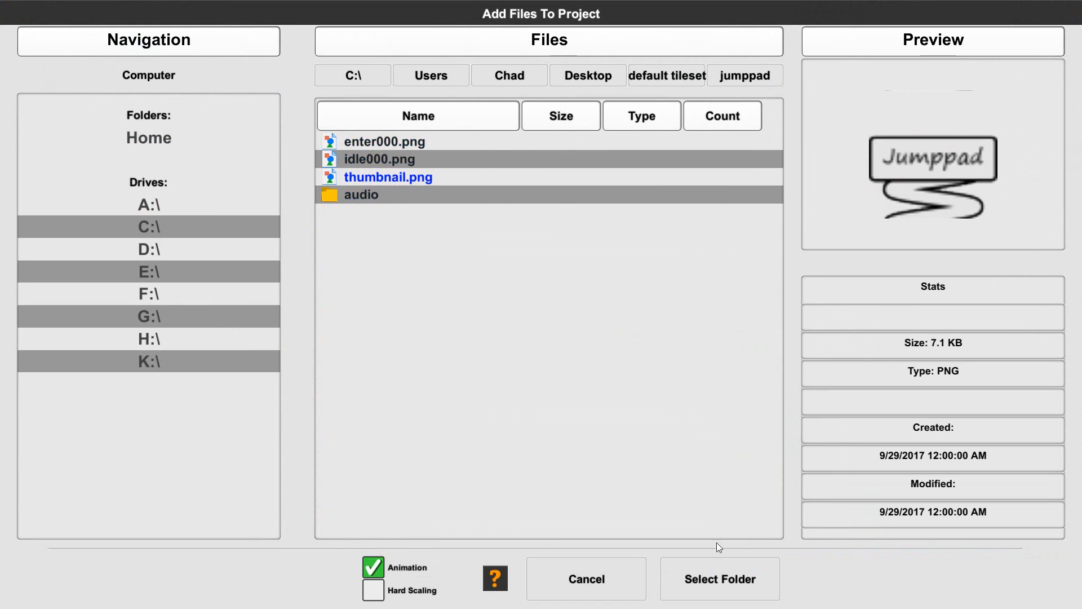
{"action": "left_click", "coordinate": [721, 579]}
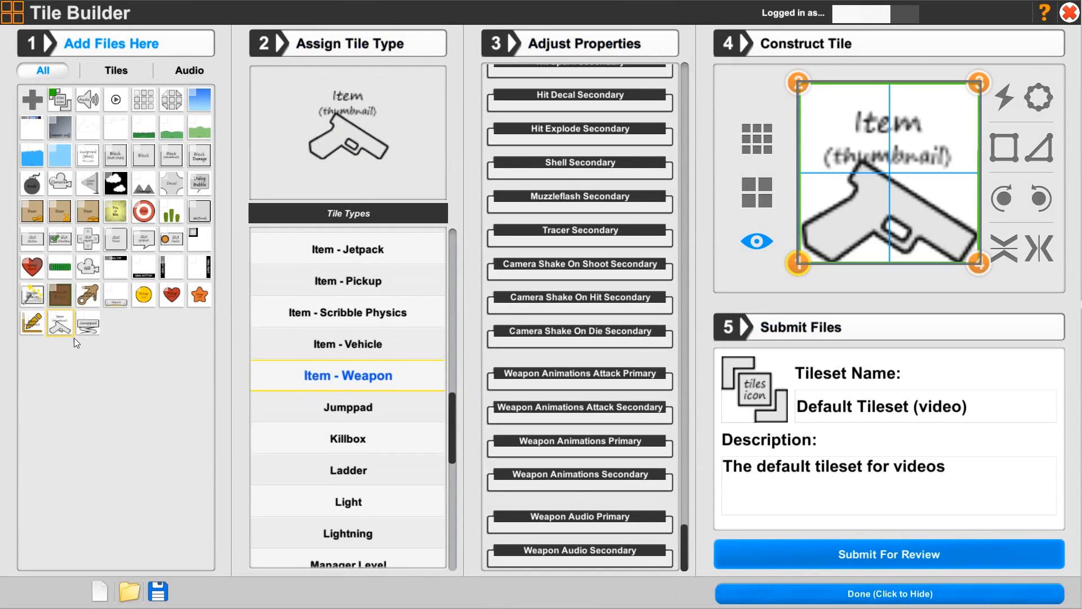
Assign the Jumppad tile type to the newly added jumppad tile
{"action": "left_click", "coordinate": [89, 325]}
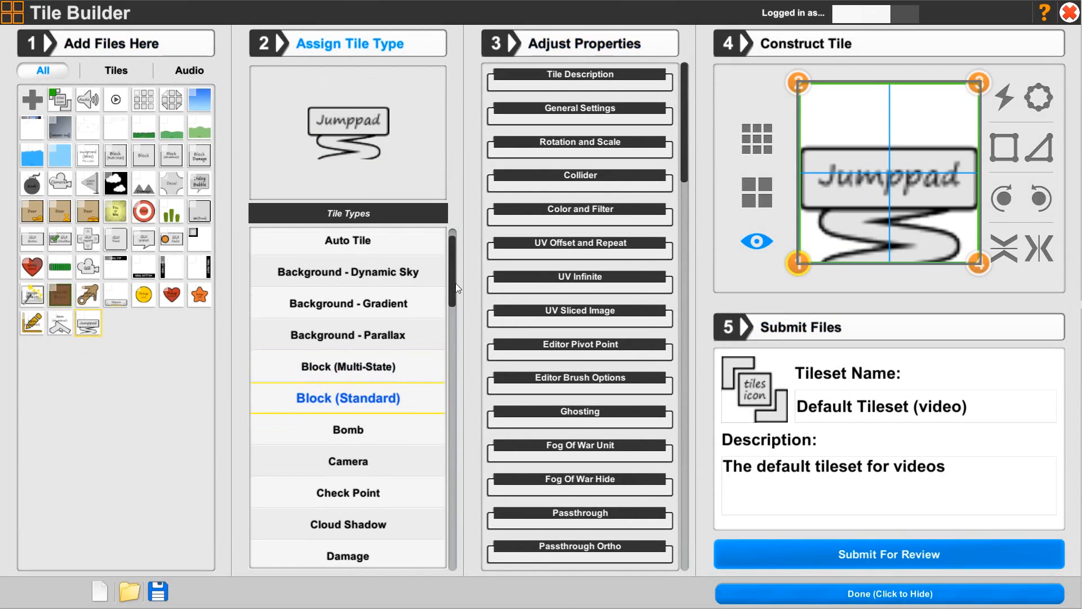
{"action": "left_click_drag", "start_coordinate": [451, 290], "coordinate": [451, 445]}
{"action": "left_click", "coordinate": [406, 421]}
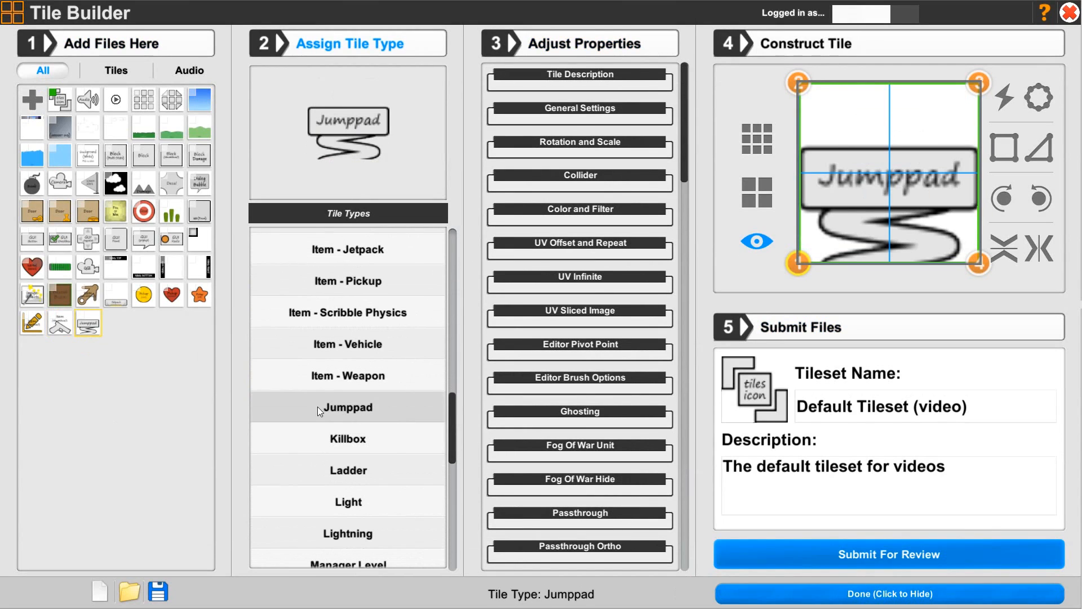
{"action": "left_click", "coordinate": [350, 410]}
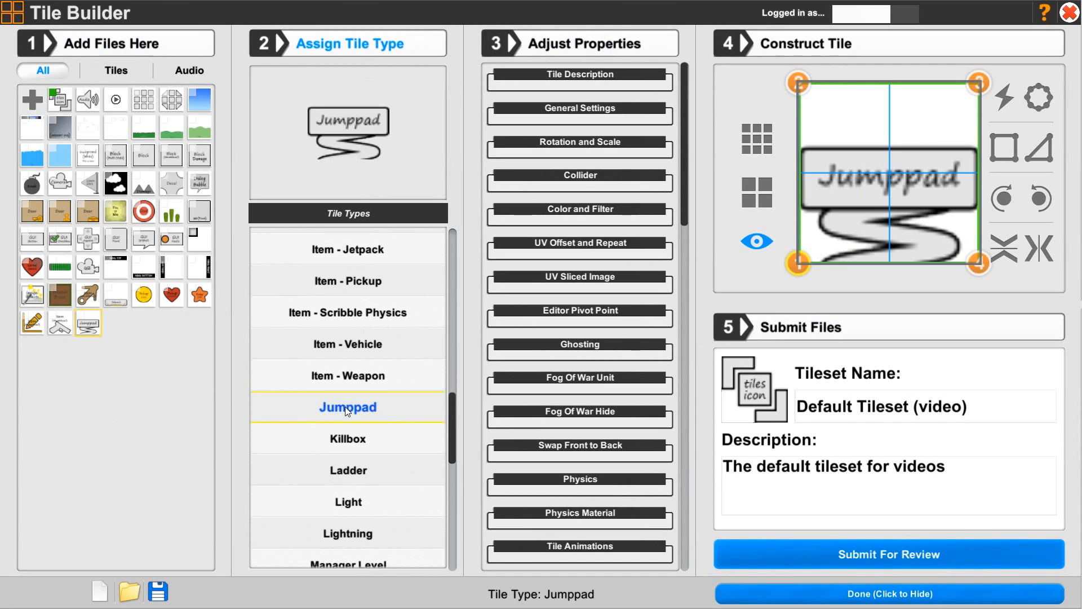
Name the tile "Jumppad" and give it the description "Allows players to jump"
{"action": "left_click", "coordinate": [538, 83]}
{"action": "left_click", "coordinate": [519, 124]}
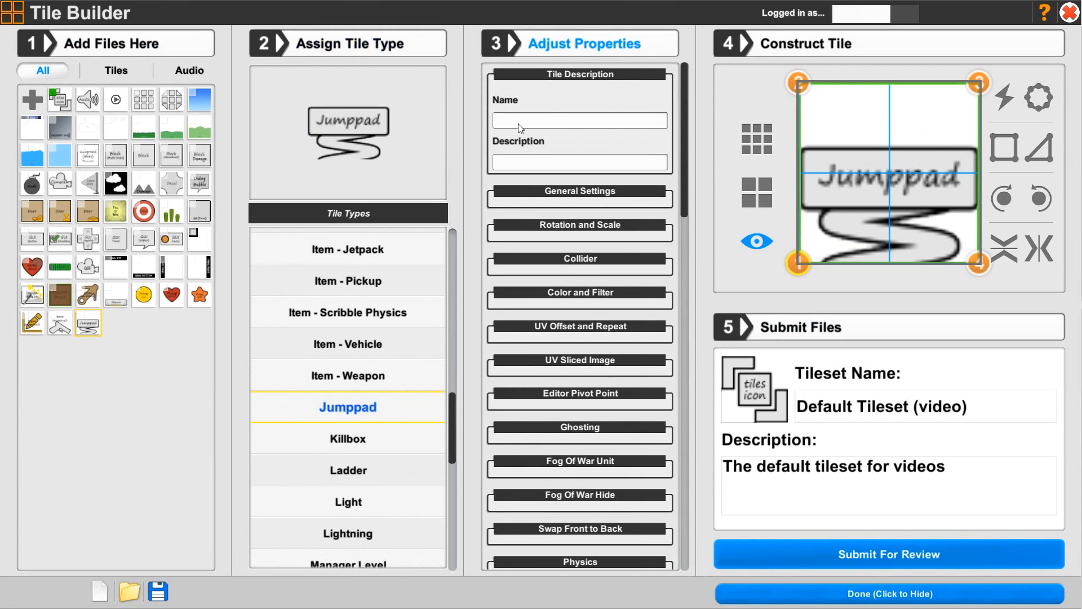
{"action": "type", "text": "Jumppad"}
{"action": "type", "text": "Allows playes"}
{"action": "key", "text": "BackSpace"}
{"action": "type", "text": "rs to jump"}
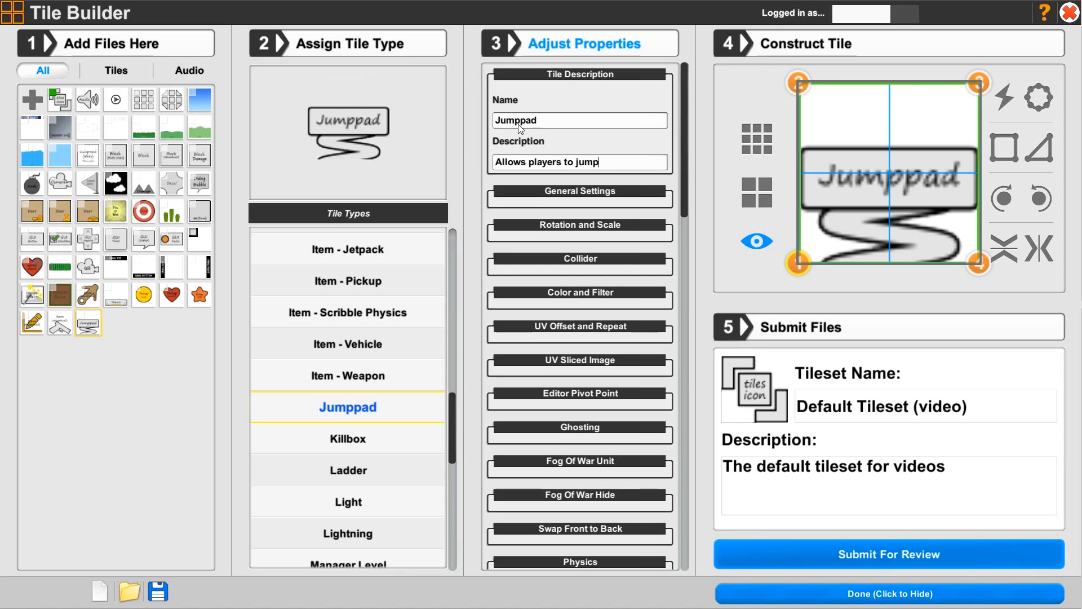
{"action": "left_click", "coordinate": [513, 75]}
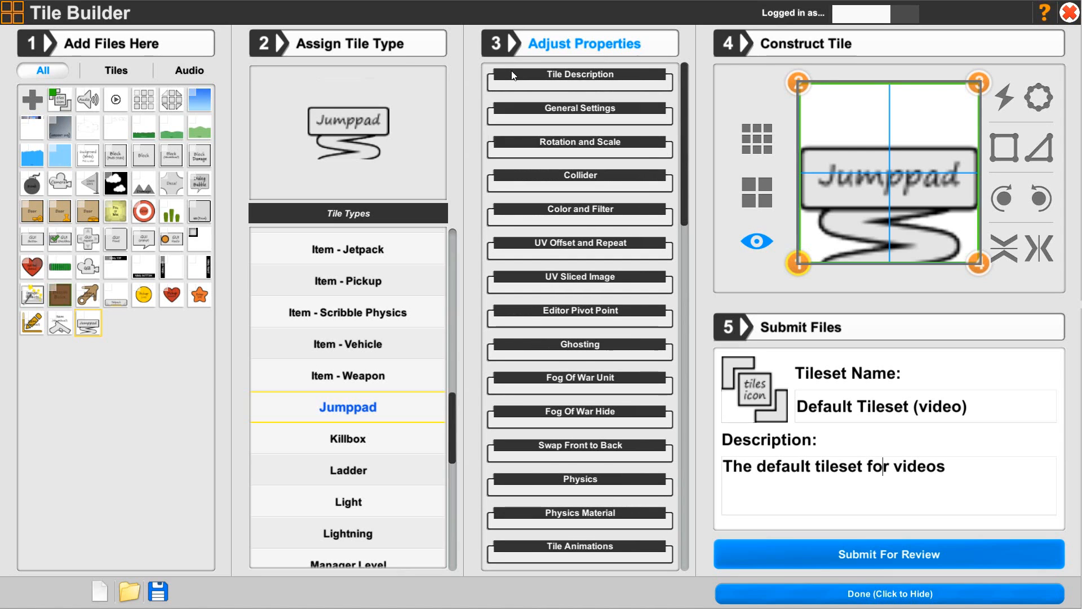
Turn off Receive light in the tile's general settings and set its thumbnail image to "thumbnail"
{"action": "left_click", "coordinate": [515, 107]}
{"action": "left_click", "coordinate": [503, 184]}
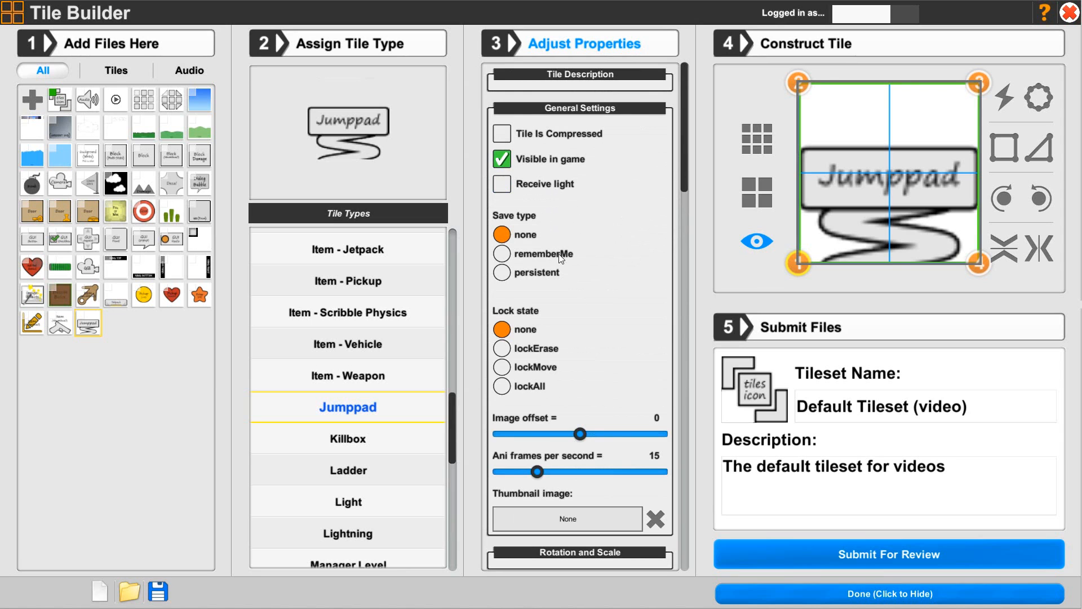
{"action": "left_click", "coordinate": [559, 519]}
{"action": "scroll", "coordinate": [553, 506], "scroll_direction": "down", "scroll_amount": 5}
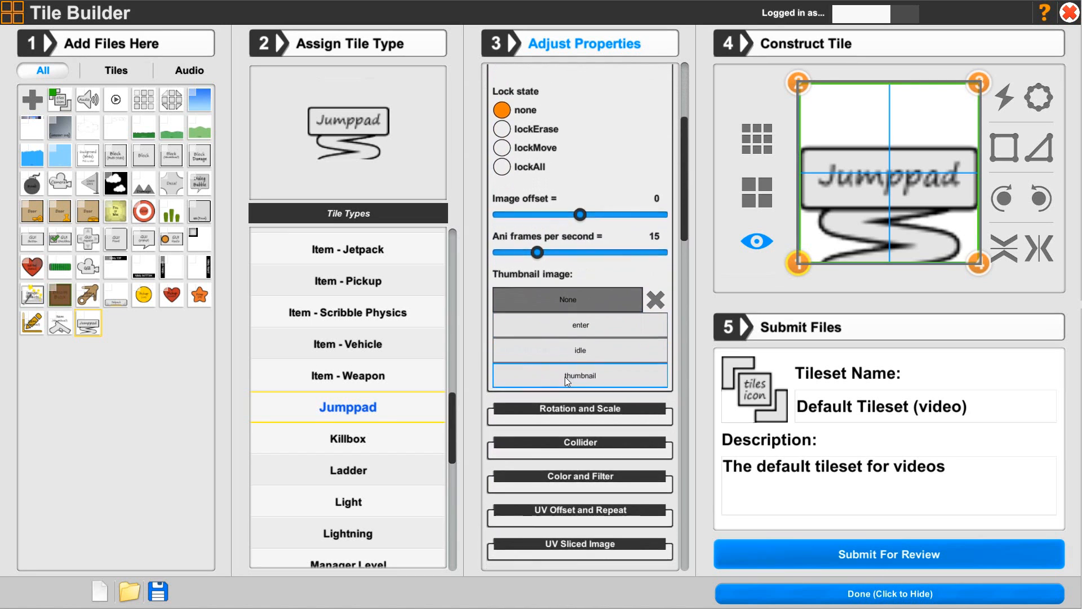
{"action": "left_click", "coordinate": [564, 376]}
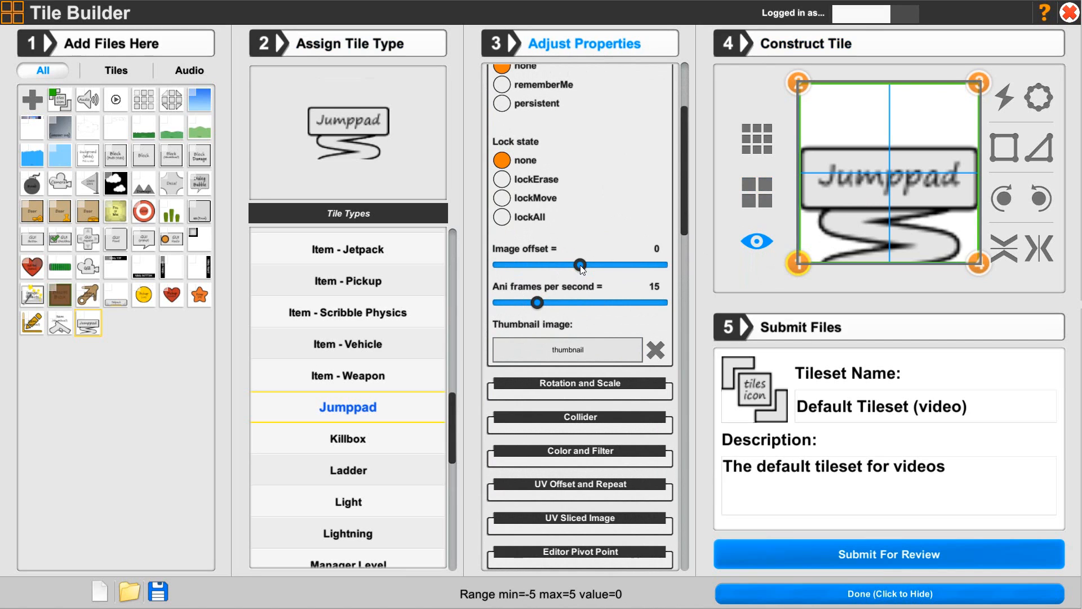
Set the tile's image offset to 2 and its animation speed to 6 frames per second
{"action": "left_click_drag", "start_coordinate": [582, 269], "coordinate": [612, 271]}
{"action": "left_click_drag", "start_coordinate": [510, 303], "coordinate": [507, 302]}
{"action": "left_click", "coordinate": [516, 302]}
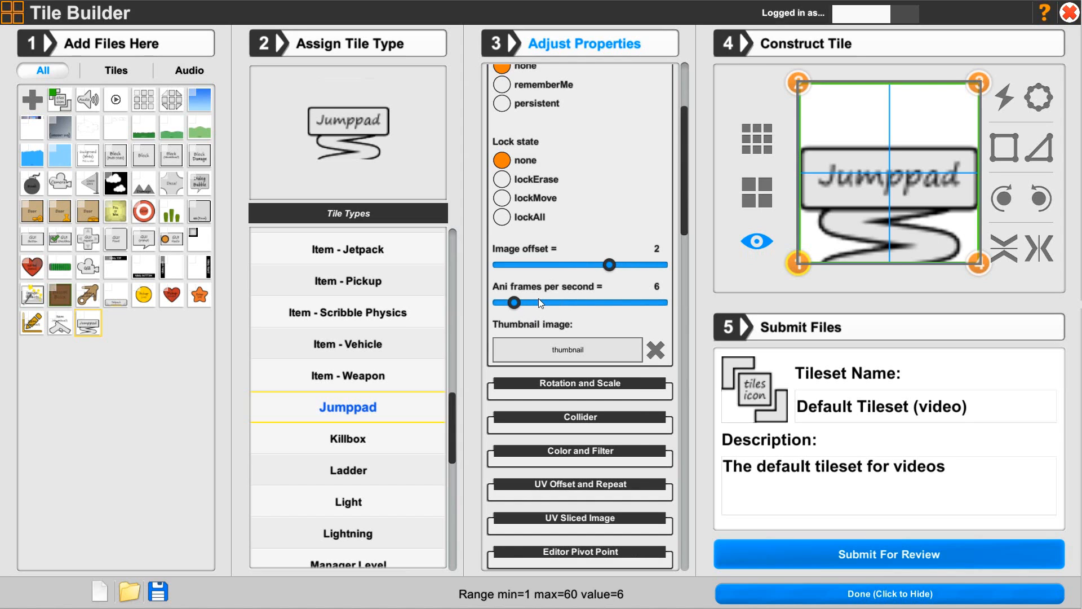
{"action": "scroll", "coordinate": [546, 291], "scroll_direction": "up", "scroll_amount": 5}
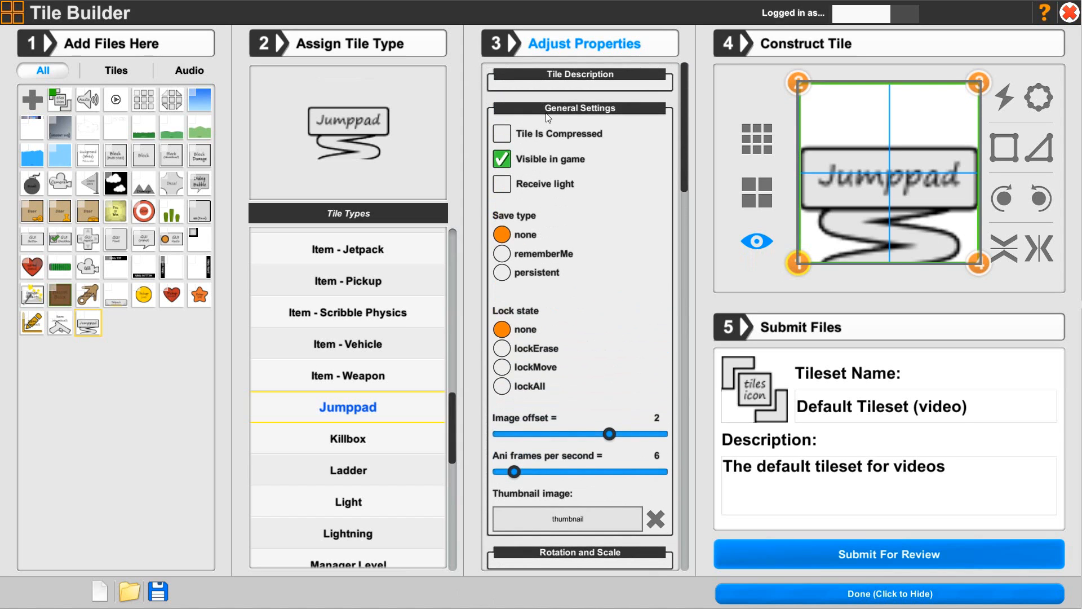
{"action": "left_click", "coordinate": [549, 112]}
Check the rotation and scale settings, and disable Collider and Collider when holding for the jumppad
{"action": "left_click", "coordinate": [545, 143]}
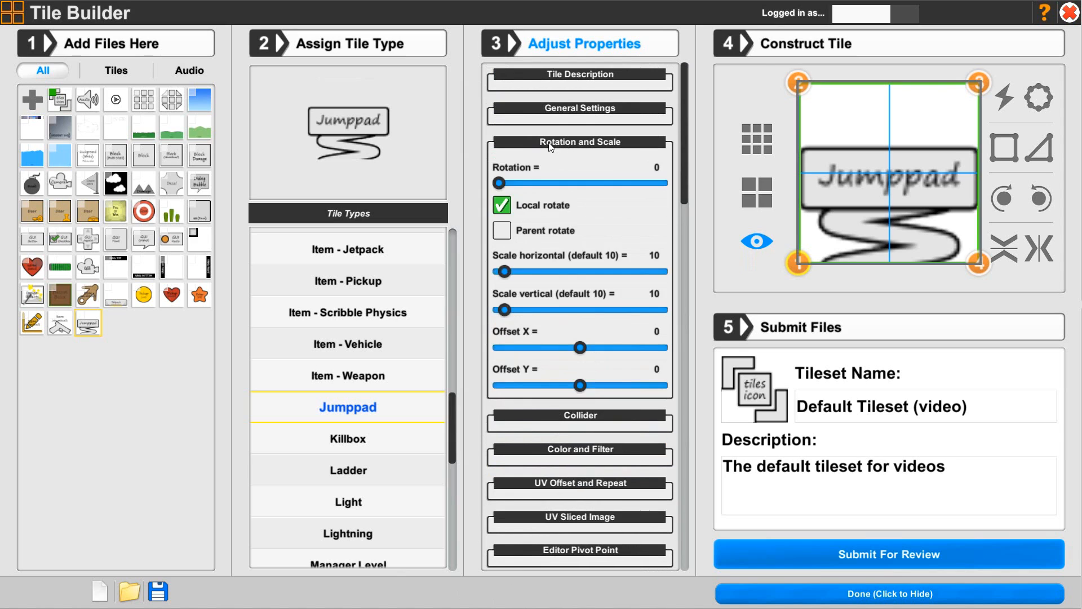
{"action": "left_click", "coordinate": [548, 145]}
{"action": "left_click", "coordinate": [541, 176]}
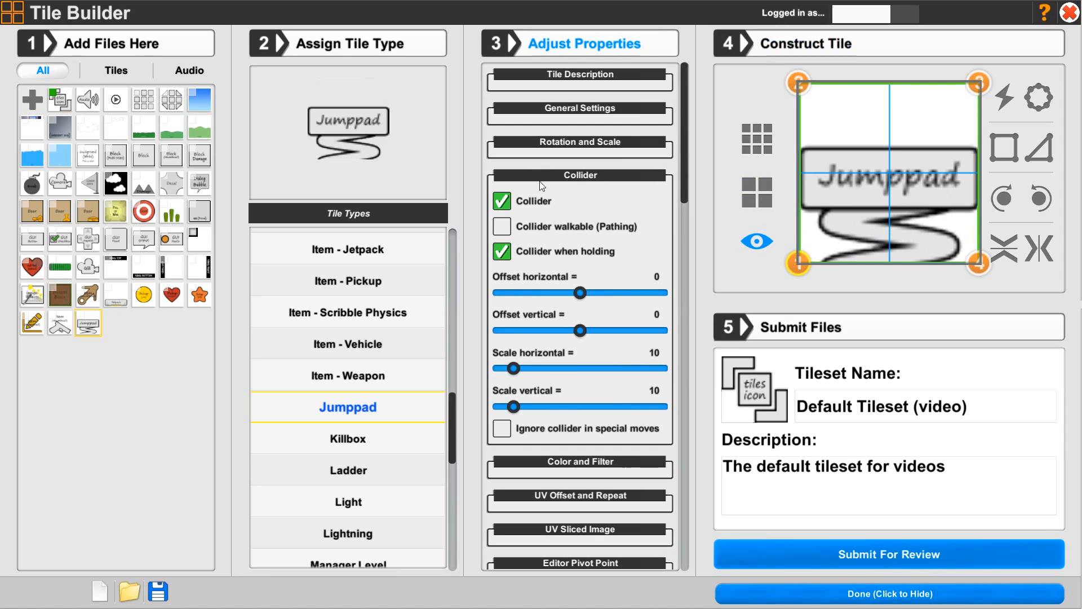
{"action": "left_click", "coordinate": [506, 202]}
{"action": "left_click", "coordinate": [503, 254]}
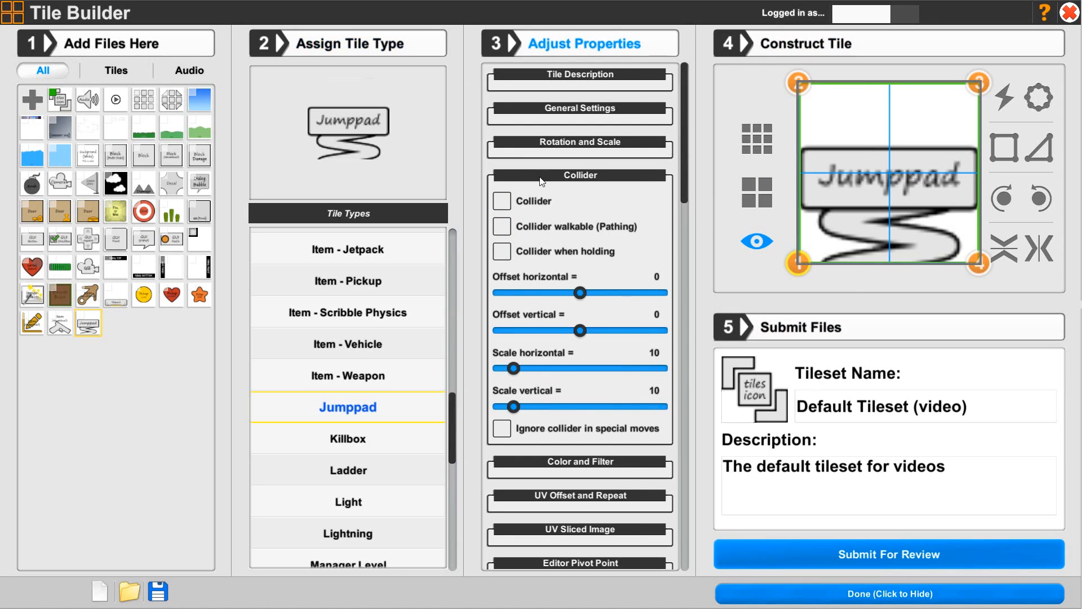
{"action": "left_click", "coordinate": [580, 175]}
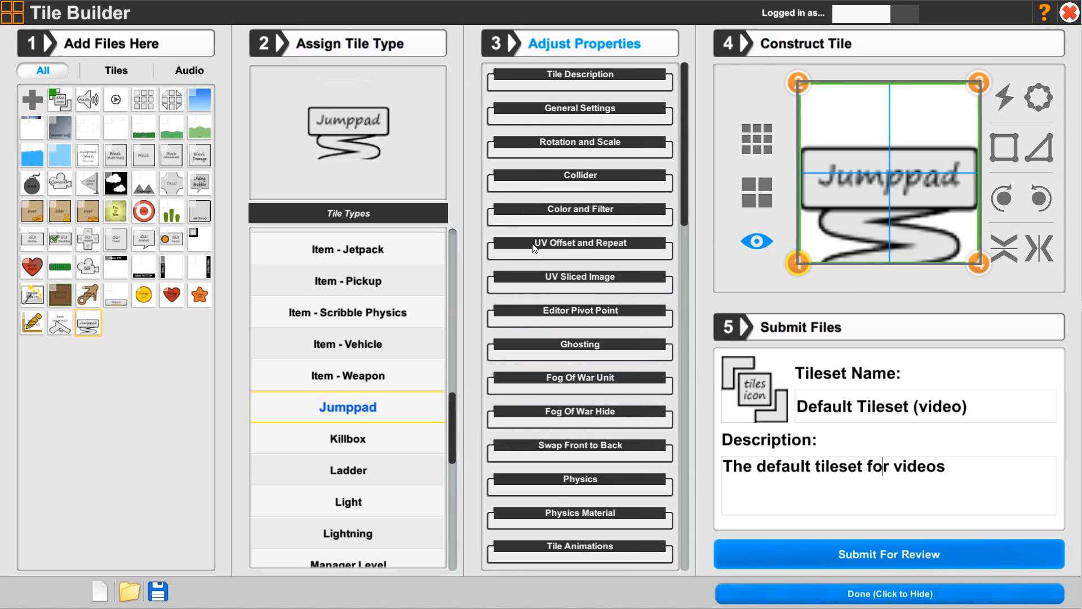
Set the tile's UV wrap mode to Clamp
{"action": "left_click", "coordinate": [565, 243]}
{"action": "left_click", "coordinate": [502, 313]}
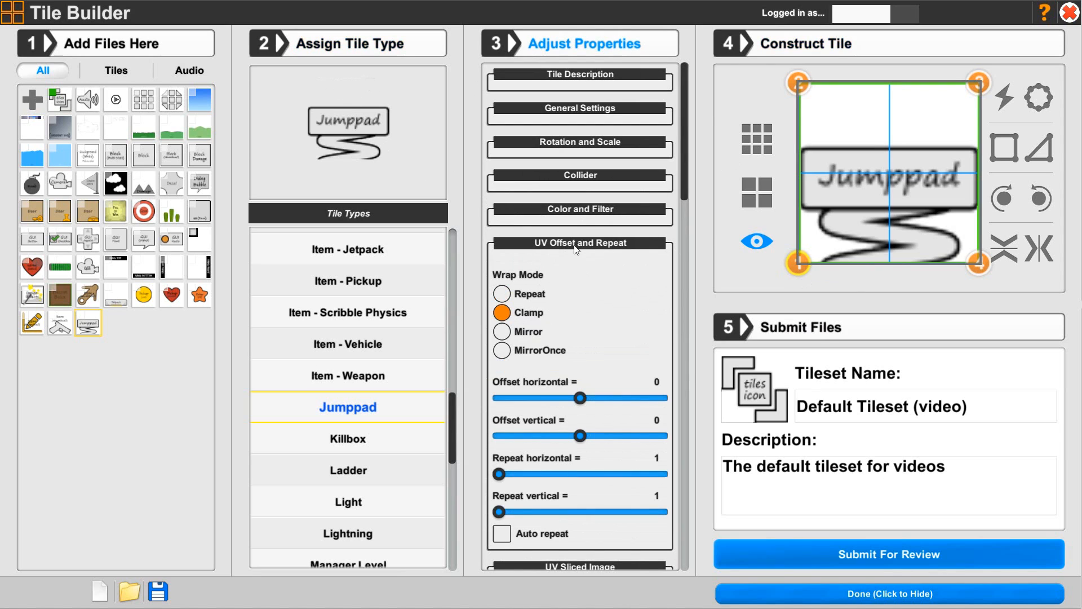
{"action": "left_click", "coordinate": [559, 248]}
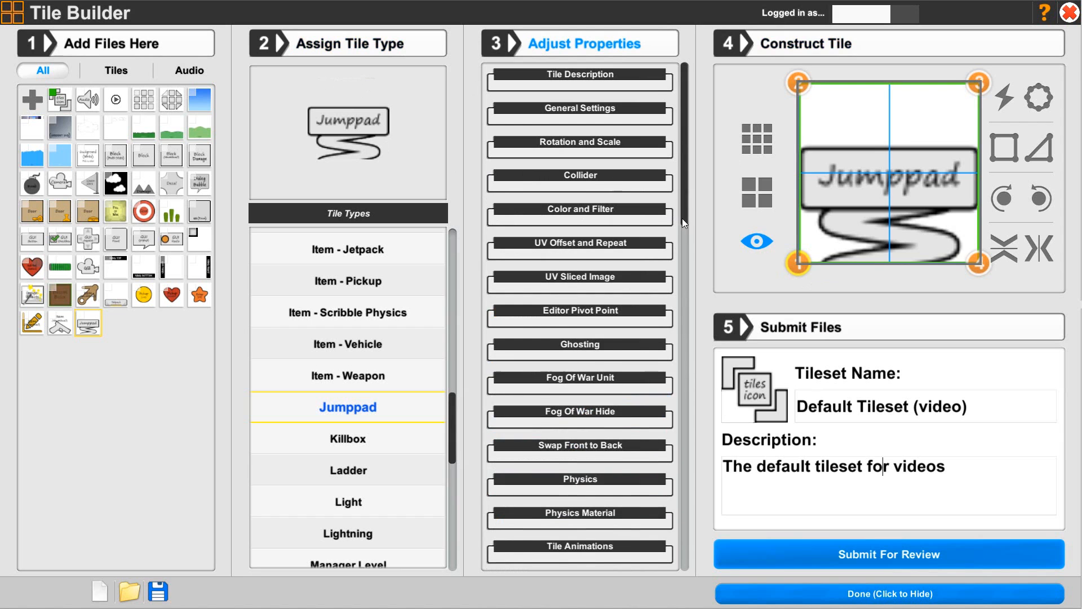
Set the tile's Start and Idle animations to "idle" and its Trigger Enter animation to "enter"
{"action": "left_click_drag", "start_coordinate": [681, 218], "coordinate": [684, 359]}
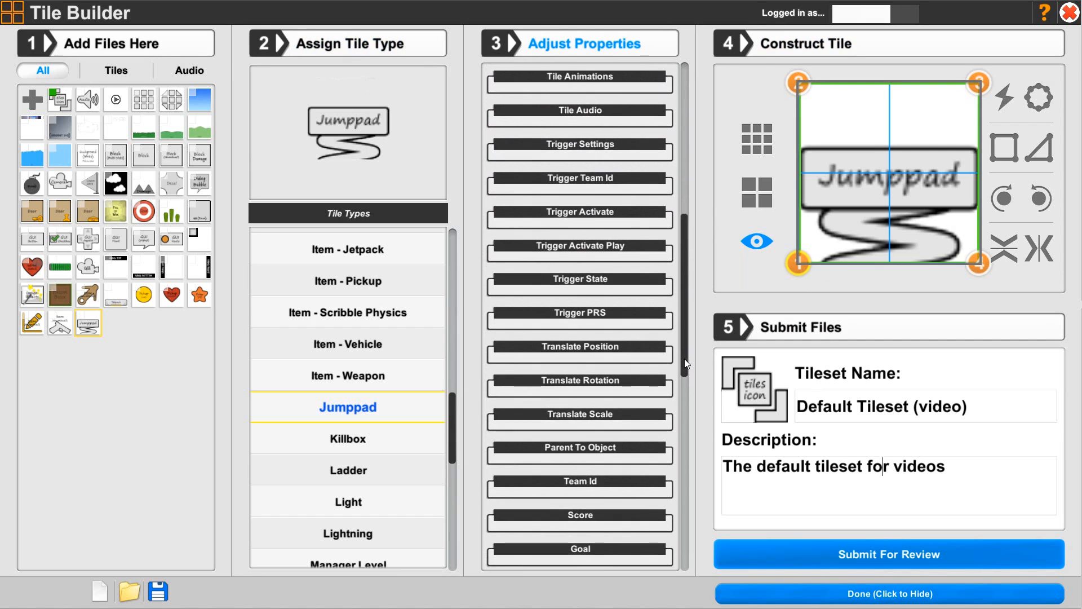
{"action": "left_click", "coordinate": [554, 79]}
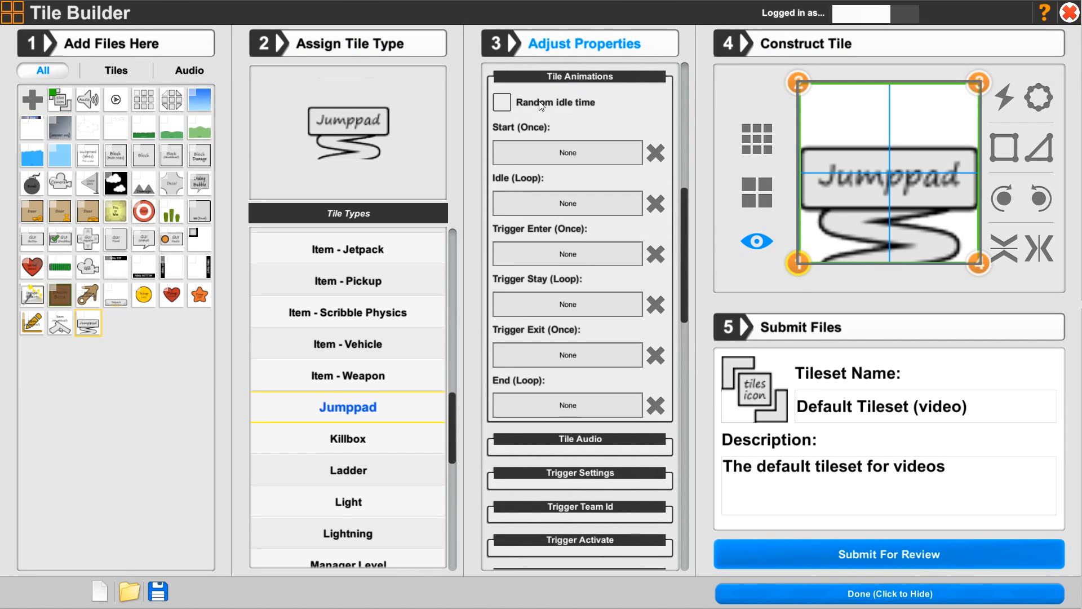
{"action": "left_click", "coordinate": [553, 152]}
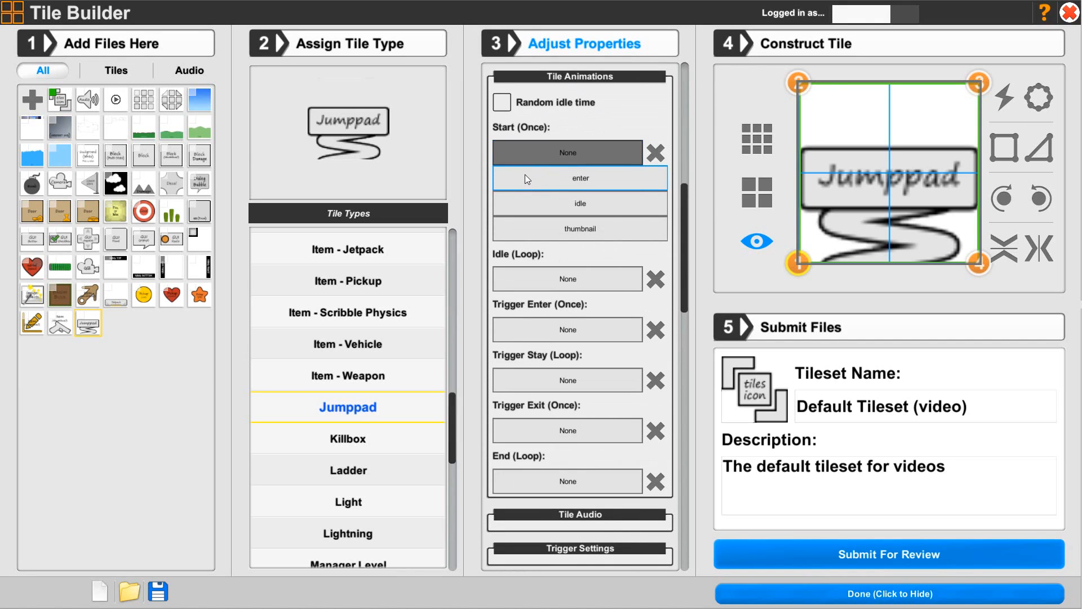
{"action": "left_click", "coordinate": [580, 204]}
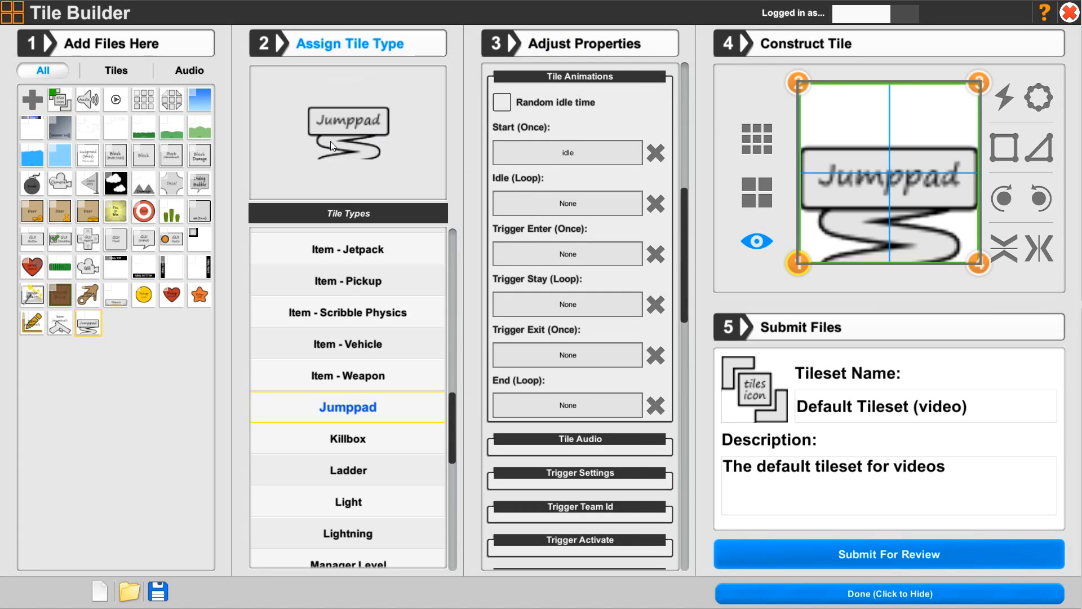
{"action": "left_click", "coordinate": [550, 209]}
{"action": "left_click", "coordinate": [565, 254]}
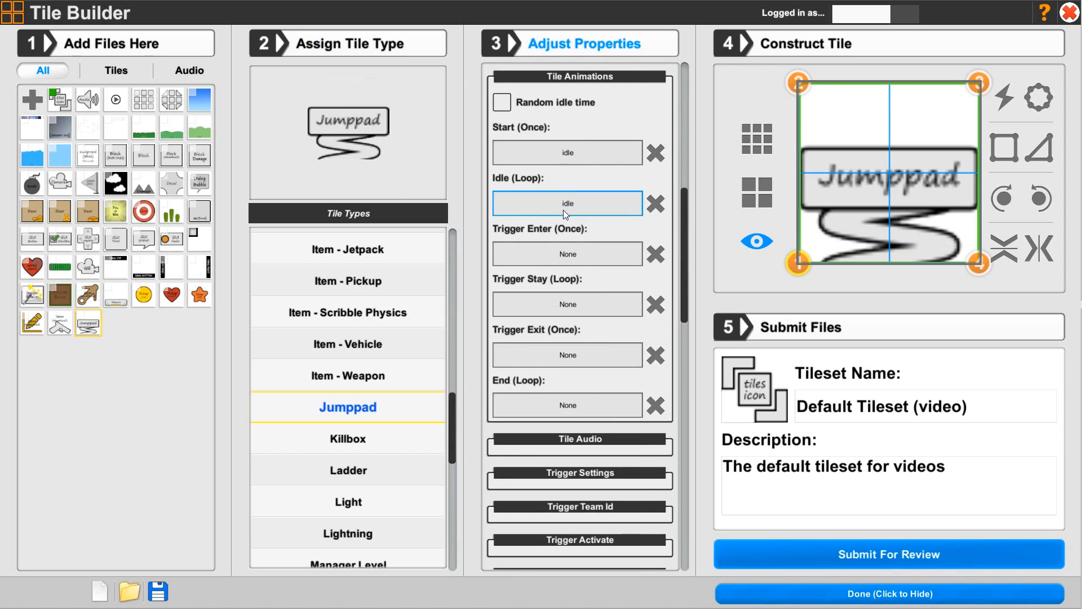
{"action": "left_click", "coordinate": [560, 255]}
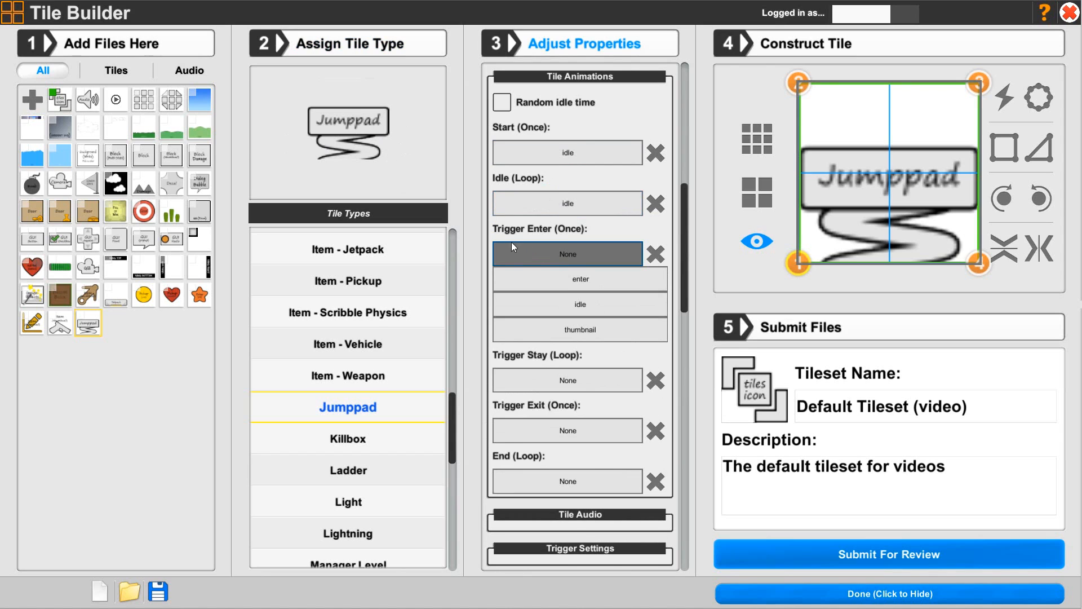
{"action": "left_click", "coordinate": [583, 282]}
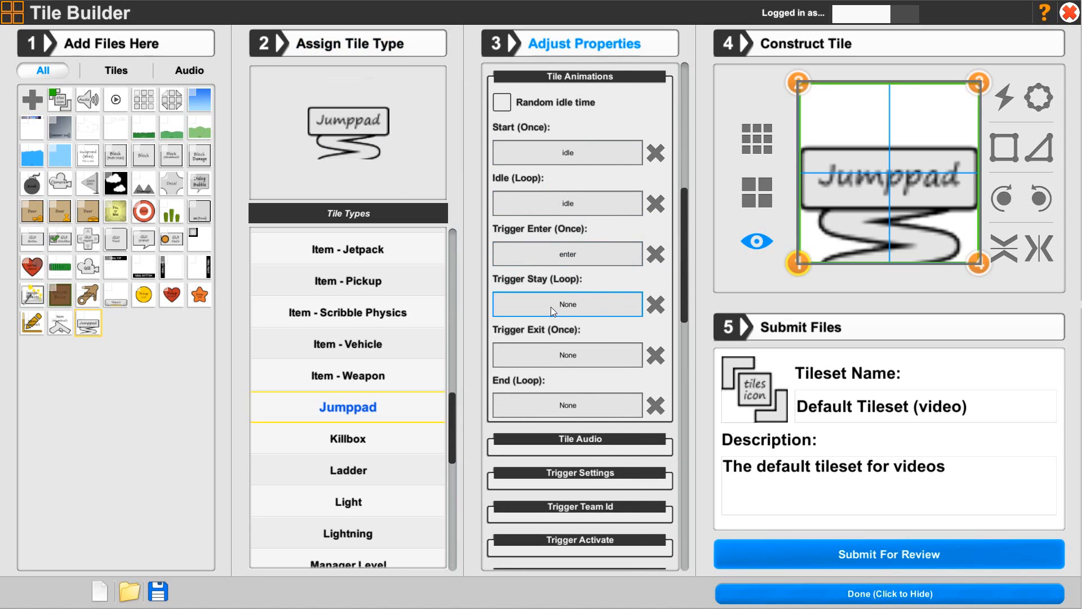
Set the tile's Trigger Exit and End animations to "idle"
{"action": "scroll", "coordinate": [563, 298], "scroll_direction": "down", "scroll_amount": 5}
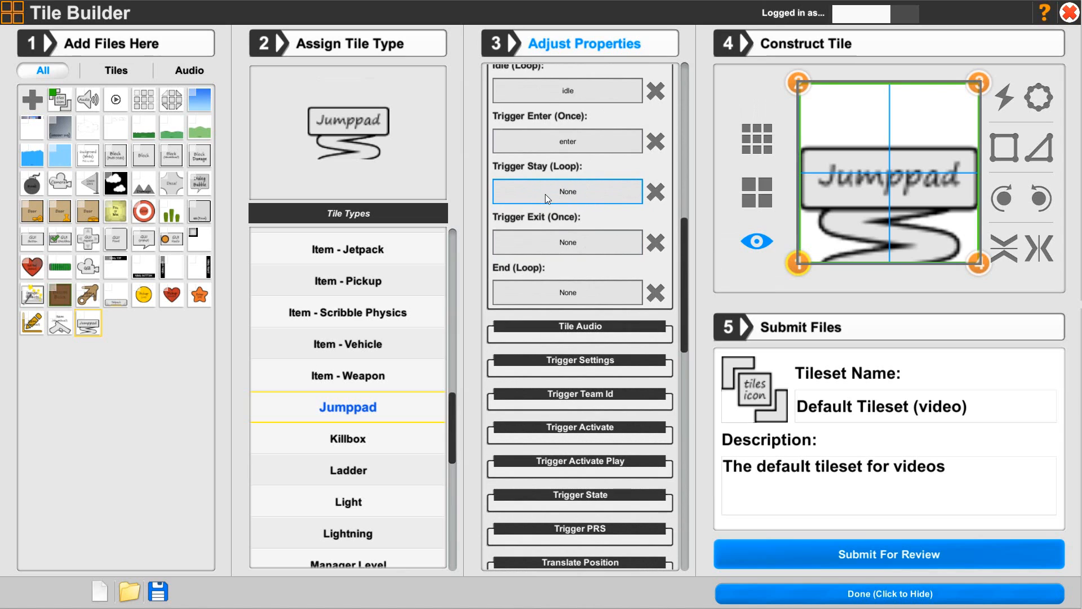
{"action": "left_click", "coordinate": [545, 242]}
{"action": "left_click", "coordinate": [562, 293]}
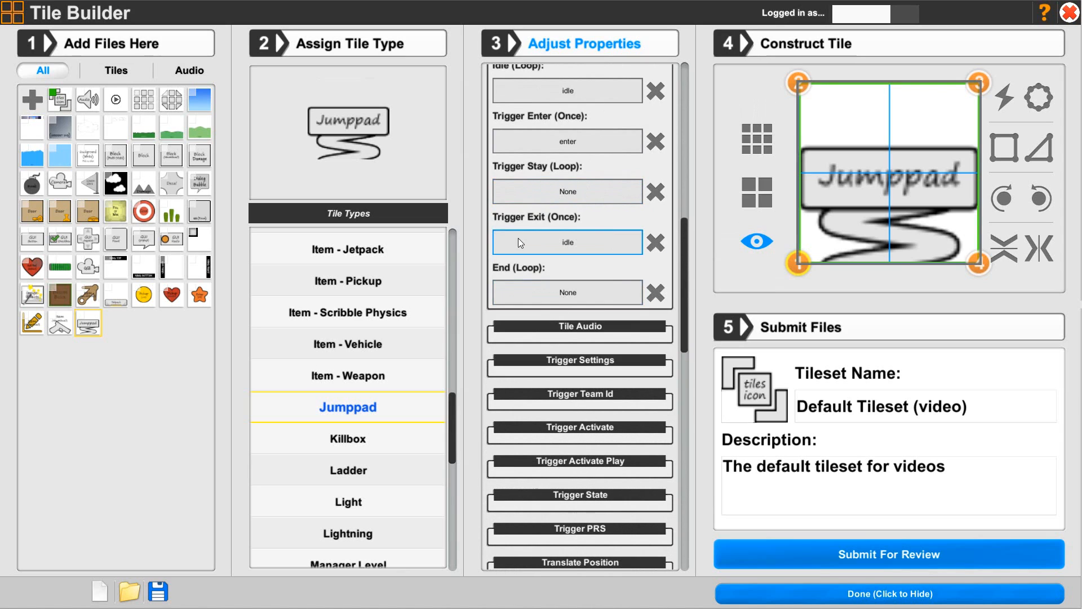
{"action": "left_click", "coordinate": [543, 299]}
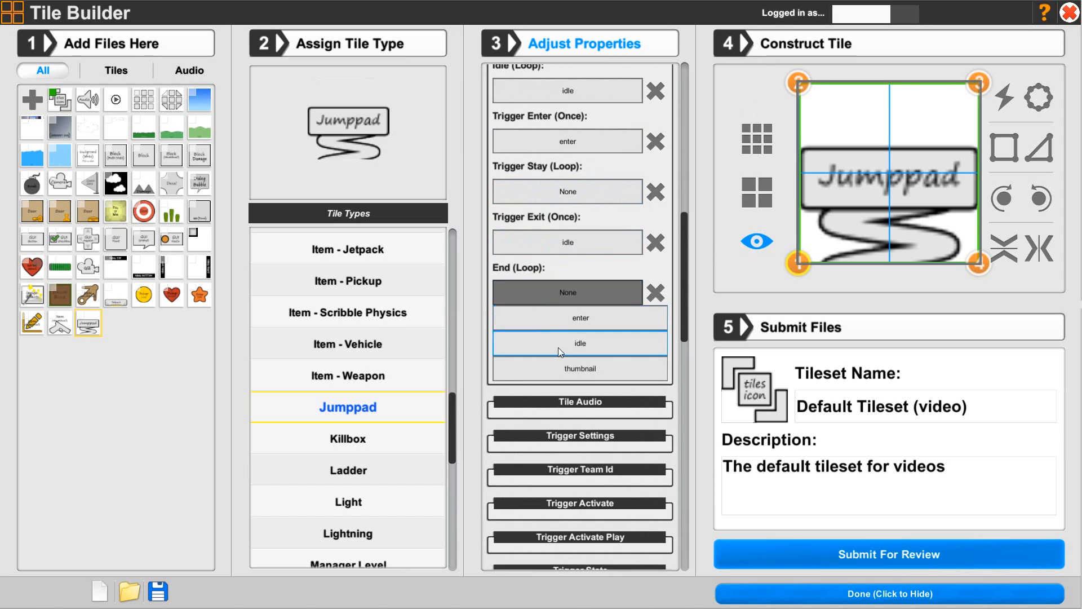
{"action": "left_click", "coordinate": [584, 344]}
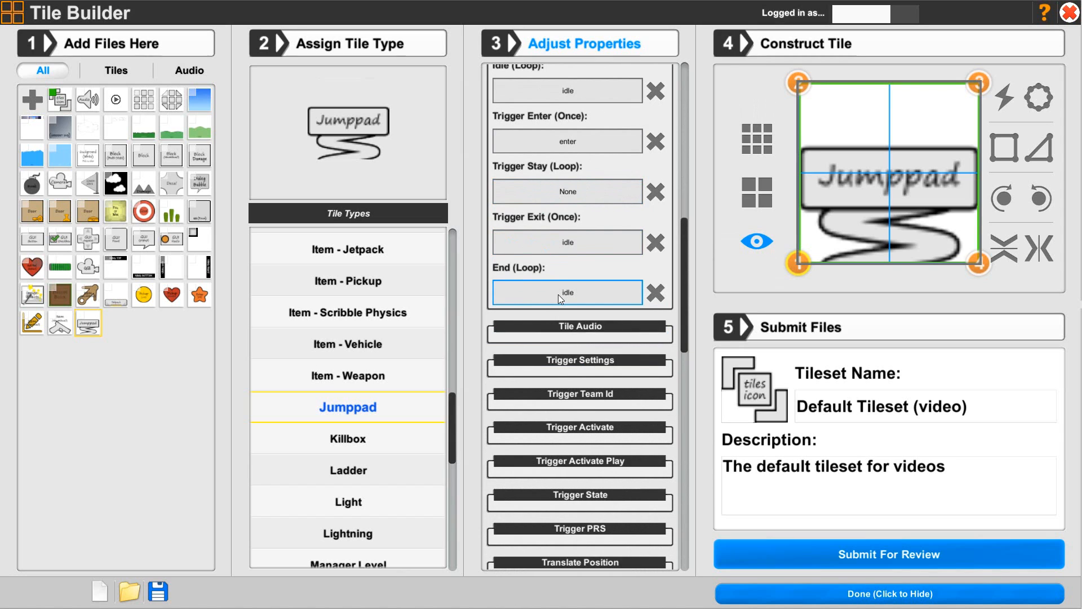
{"action": "scroll", "coordinate": [648, 290], "scroll_direction": "up", "scroll_amount": 3}
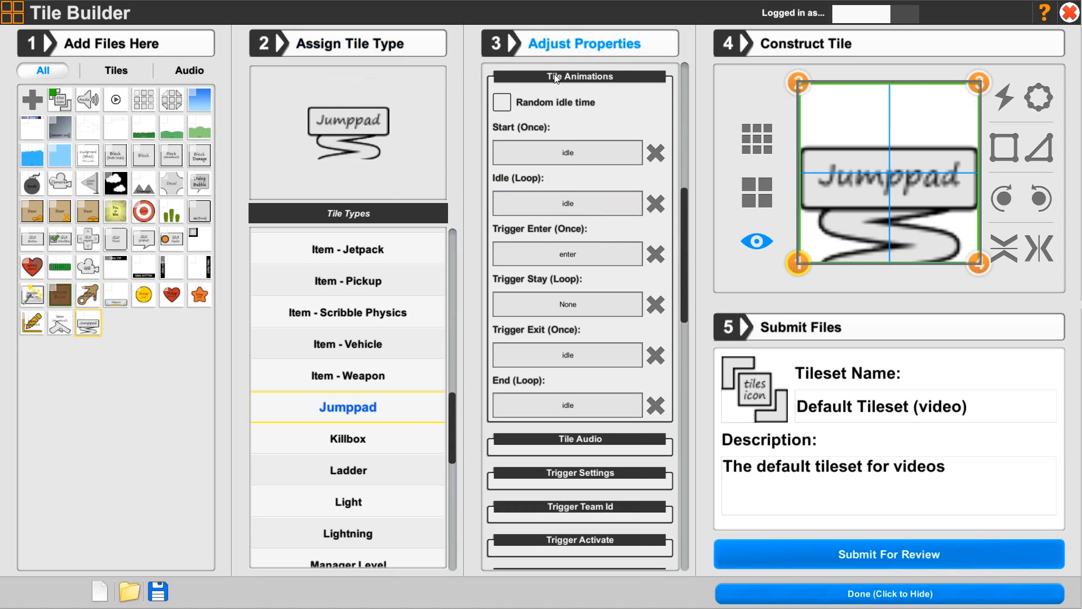
{"action": "left_click", "coordinate": [580, 79]}
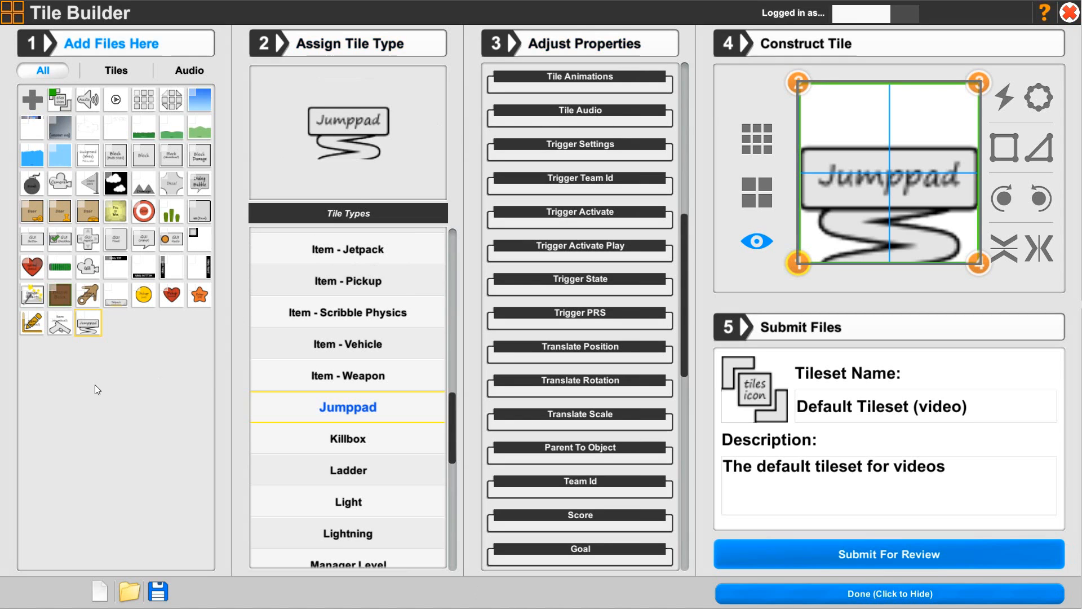
Add the jumppad's audio folder containing jumppad.wav to the project
{"action": "left_click", "coordinate": [33, 100]}
{"action": "double_click", "coordinate": [382, 191]}
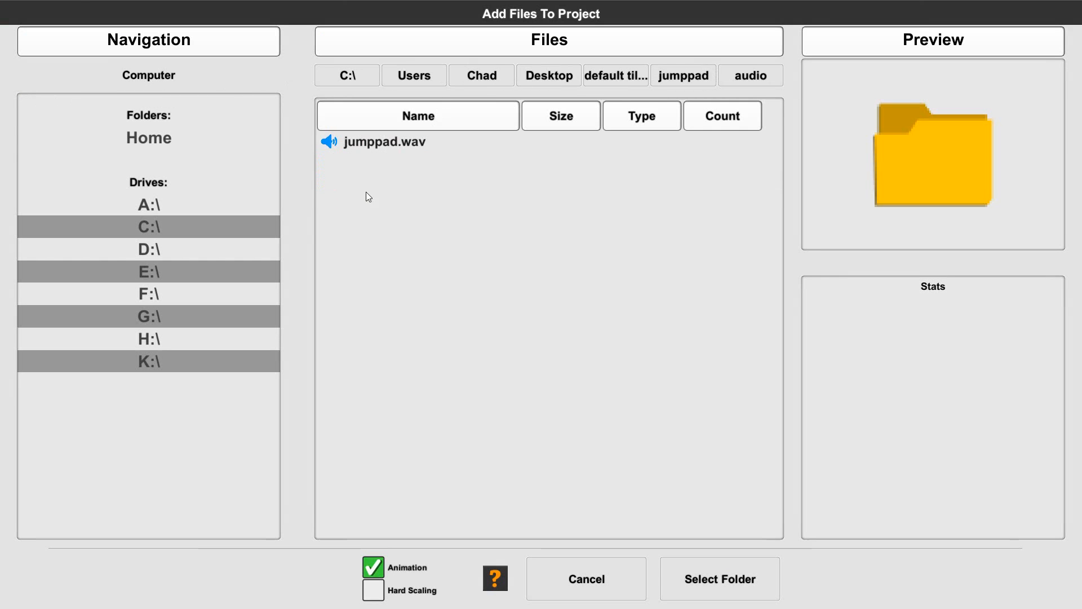
{"action": "left_click", "coordinate": [689, 579]}
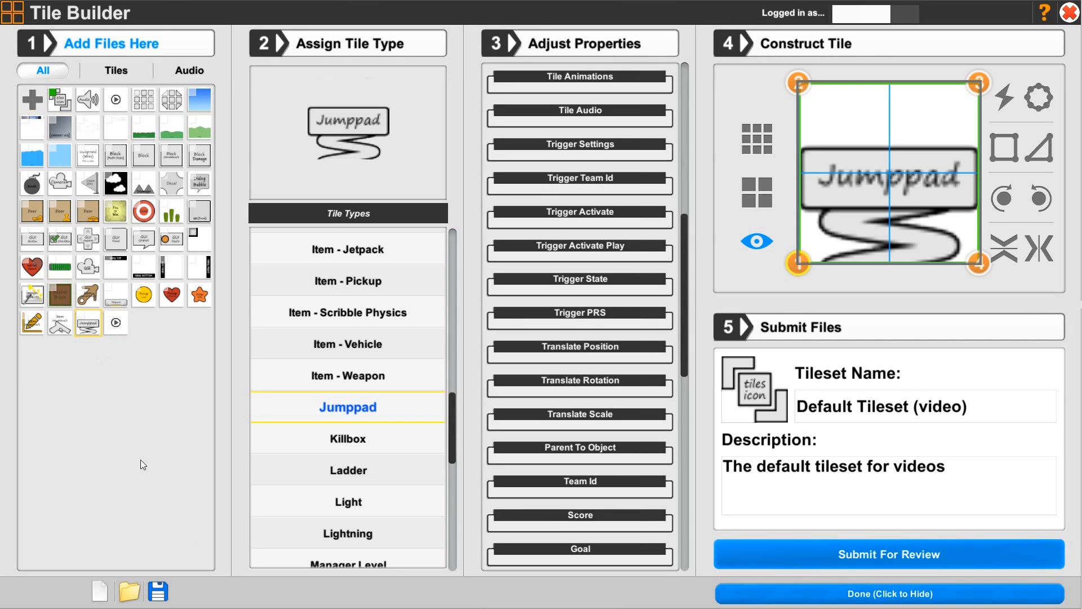
Assign the jumppad audio clip to the tile's Trigger Enter (Once) sound
{"action": "left_click", "coordinate": [555, 113]}
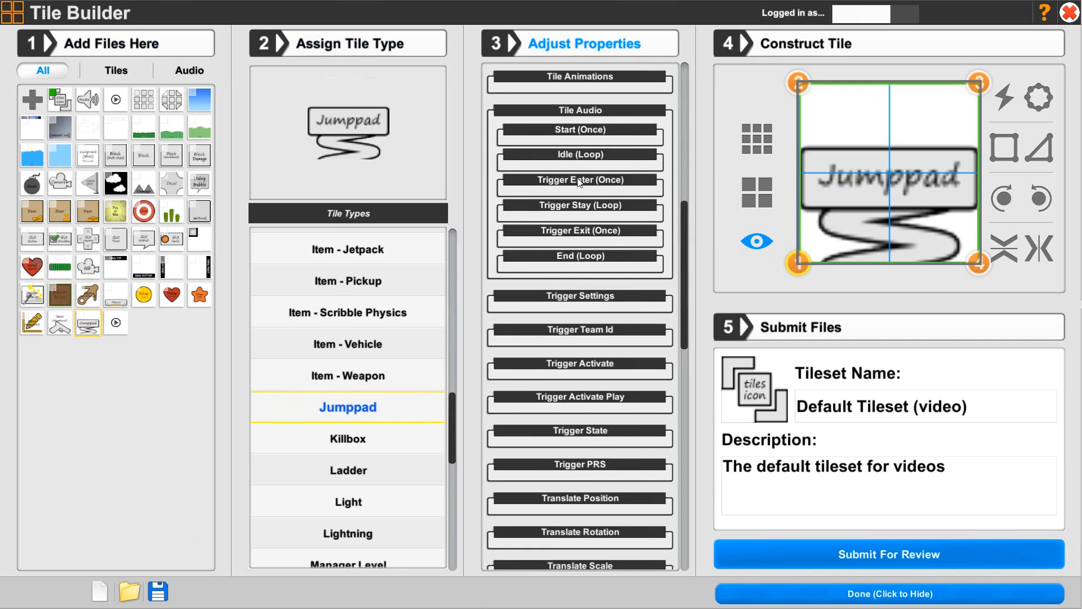
{"action": "left_click", "coordinate": [601, 179]}
{"action": "left_click", "coordinate": [567, 232]}
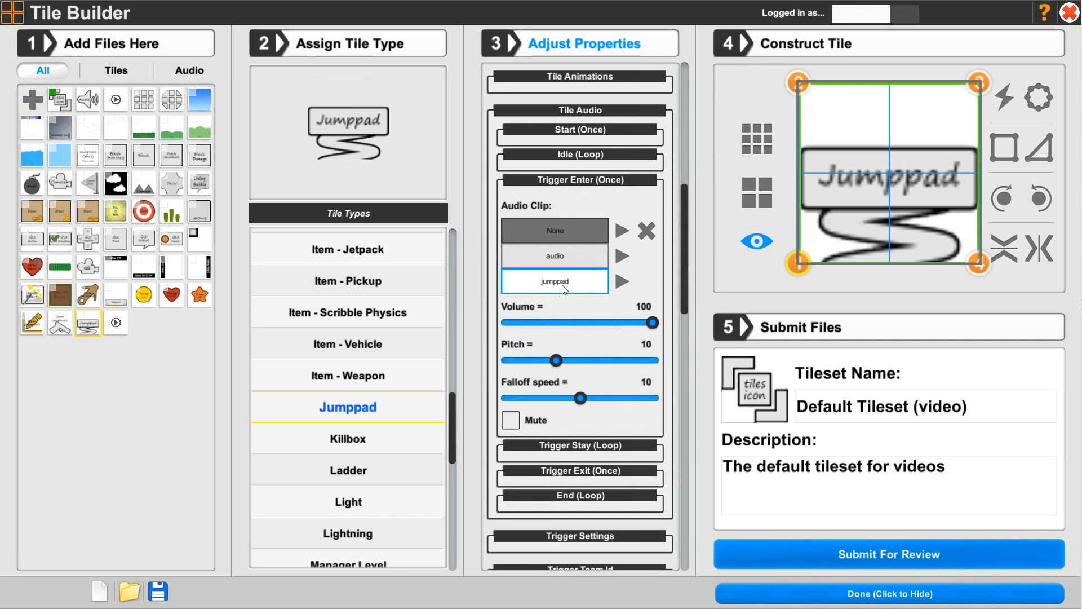
{"action": "left_click", "coordinate": [564, 285]}
{"action": "left_click", "coordinate": [560, 239]}
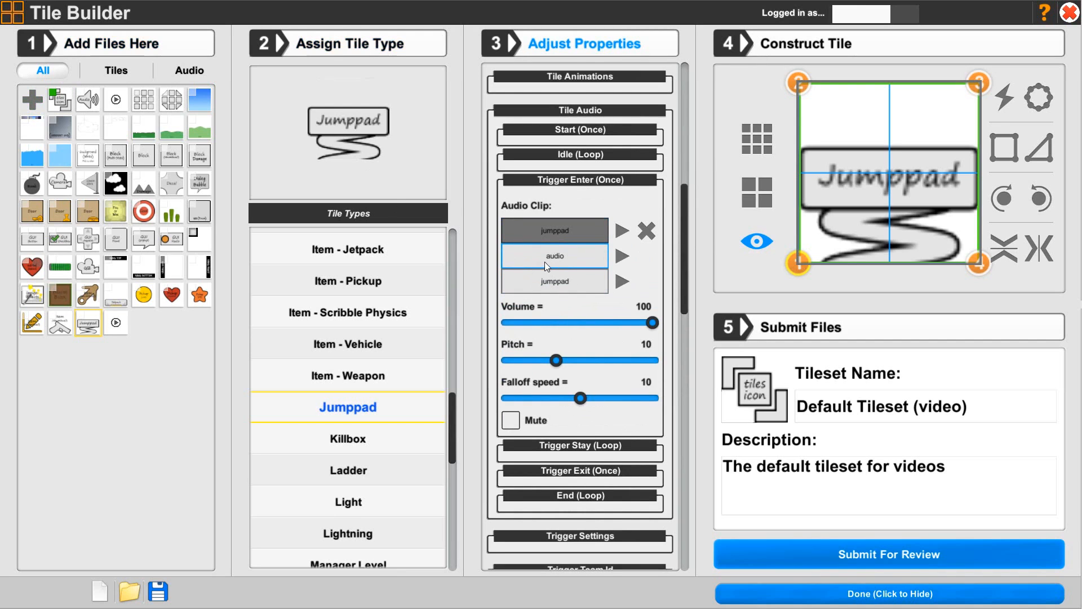
{"action": "left_click", "coordinate": [561, 288]}
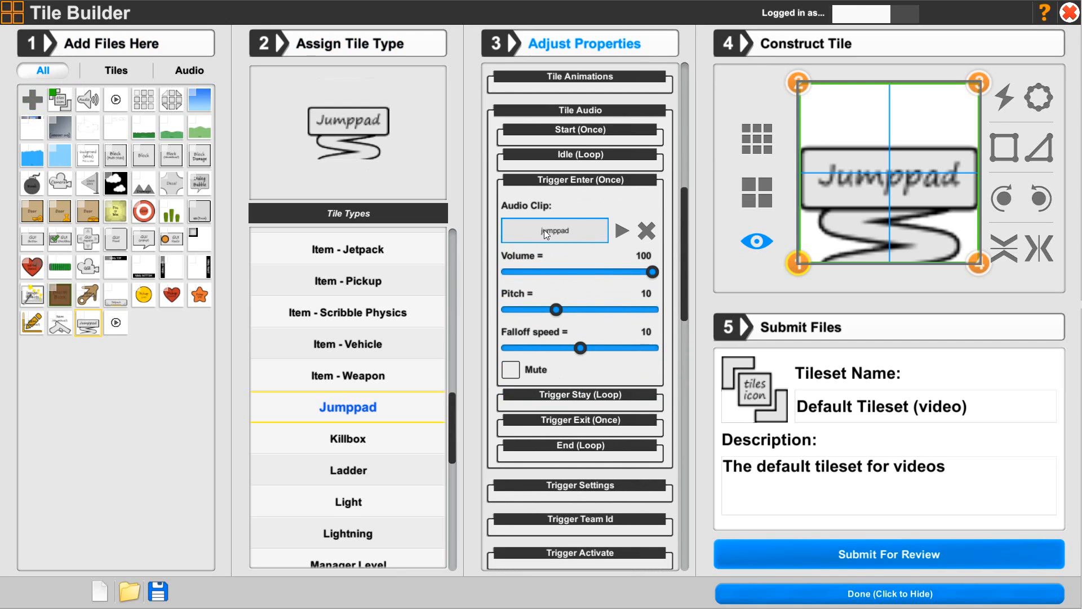
{"action": "left_click", "coordinate": [586, 181]}
{"action": "left_click", "coordinate": [558, 113]}
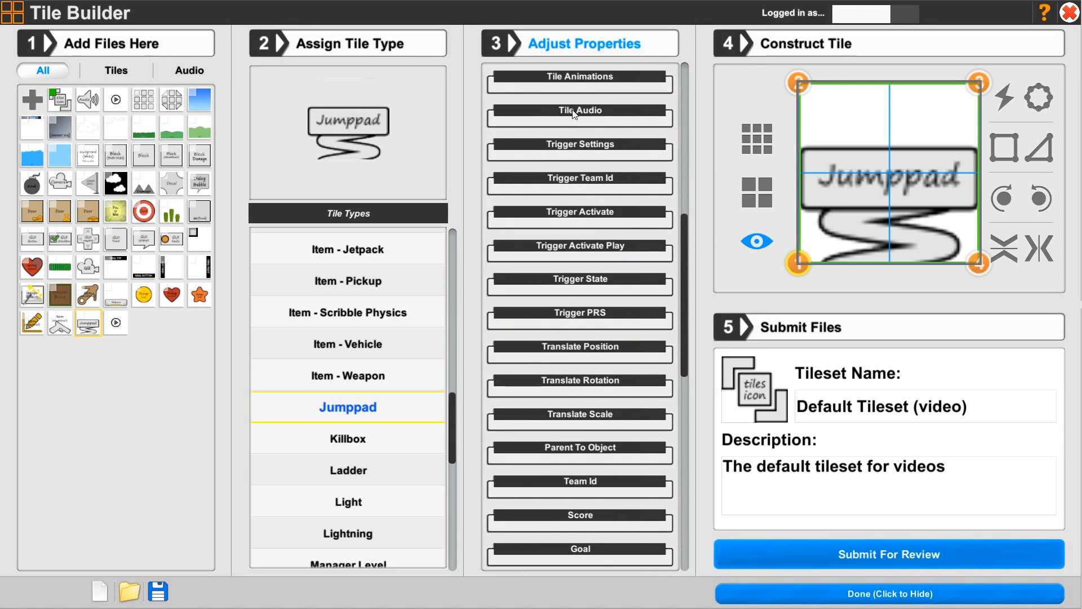
Enable the tile's trigger in its Trigger Settings
{"action": "left_click", "coordinate": [561, 148]}
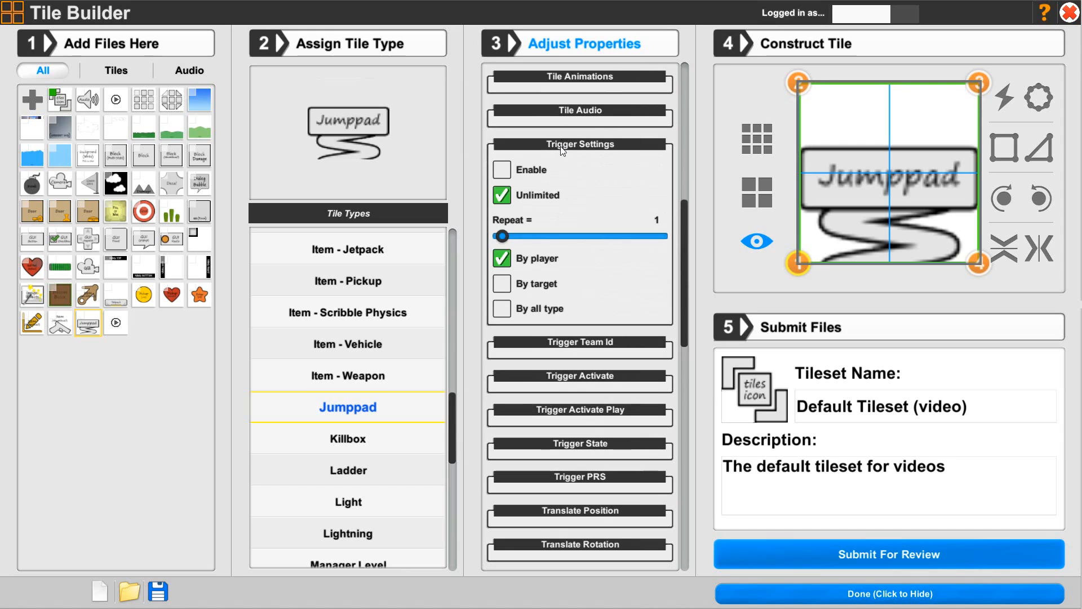
{"action": "left_click", "coordinate": [505, 171]}
{"action": "left_click", "coordinate": [580, 147]}
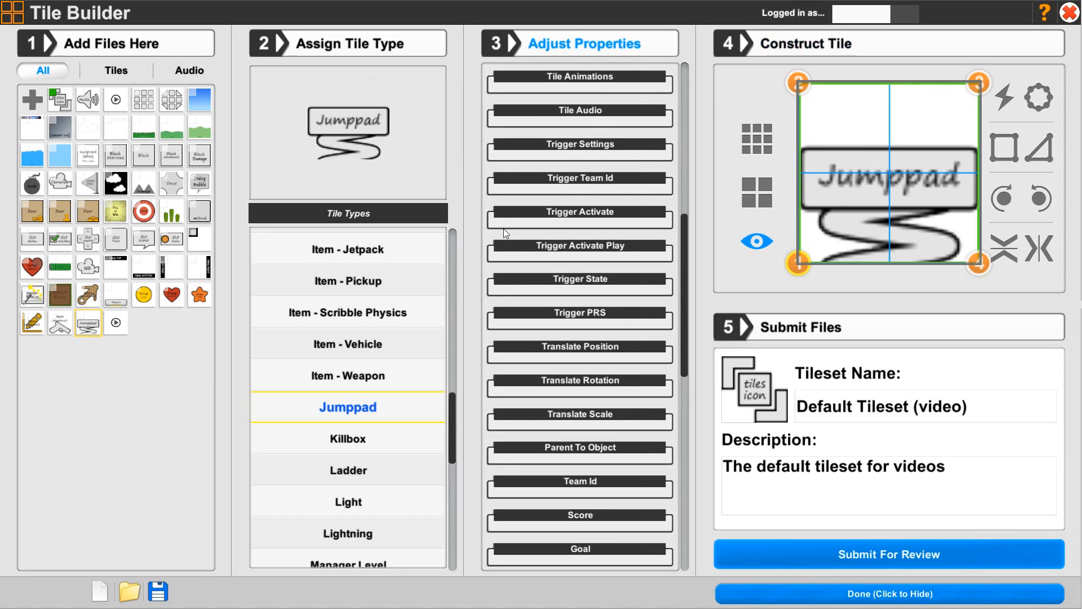
Shrink the tile's trigger area in Trigger PRS with Scale Top 2, Scale Left 4 and Scale Right 4
{"action": "left_click", "coordinate": [582, 314]}
{"action": "scroll", "coordinate": [569, 332], "scroll_direction": "down", "scroll_amount": 2}
{"action": "scroll", "coordinate": [565, 334], "scroll_direction": "down", "scroll_amount": 2}
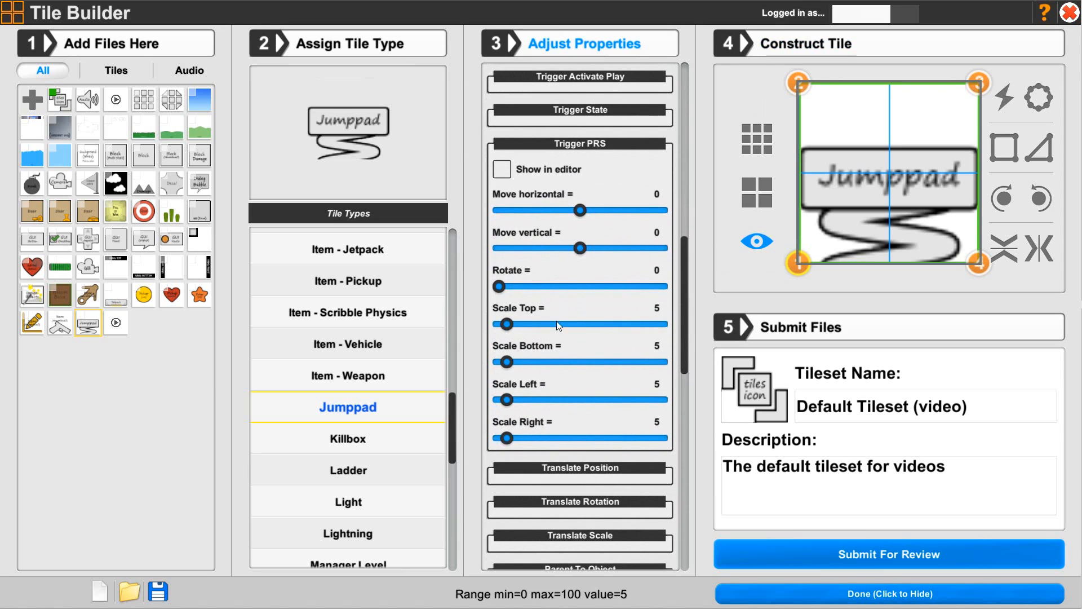
{"action": "left_click_drag", "start_coordinate": [506, 324], "coordinate": [497, 325]}
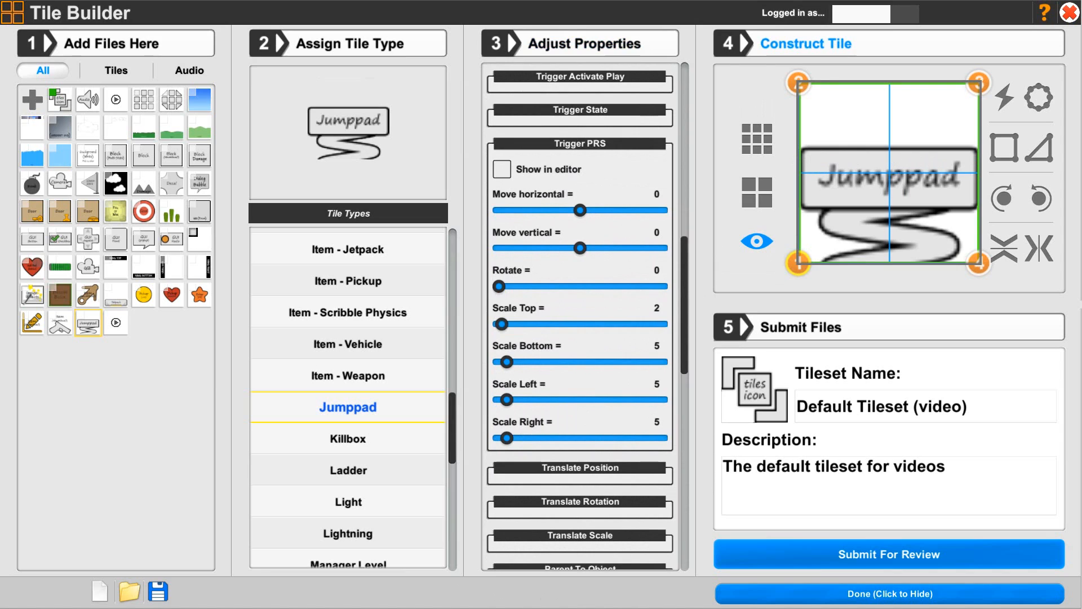
{"action": "left_click_drag", "start_coordinate": [507, 399], "coordinate": [505, 399]}
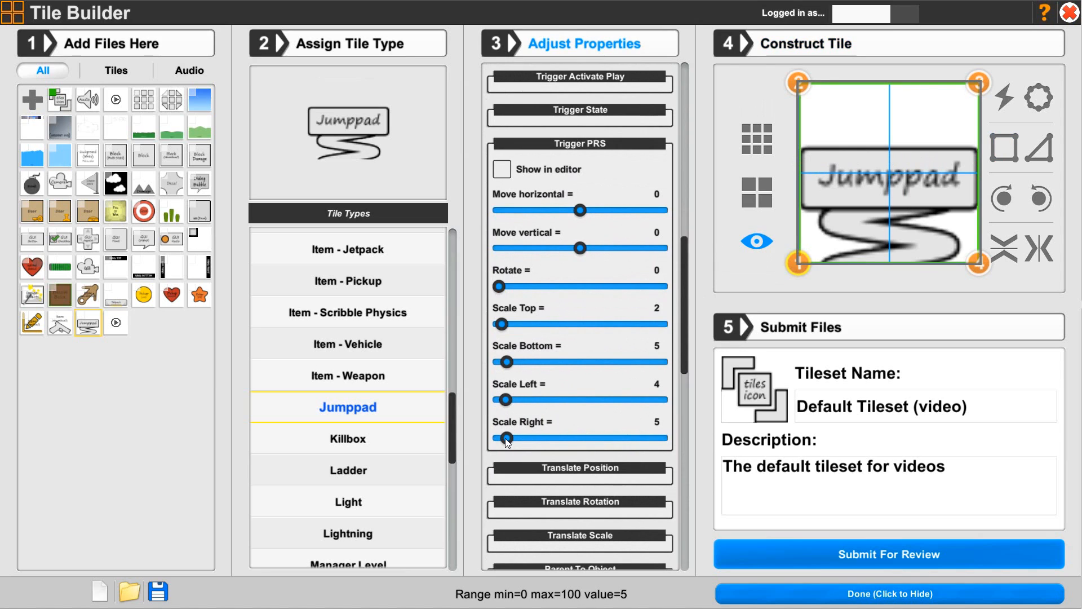
{"action": "left_click_drag", "start_coordinate": [507, 438], "coordinate": [507, 438]}
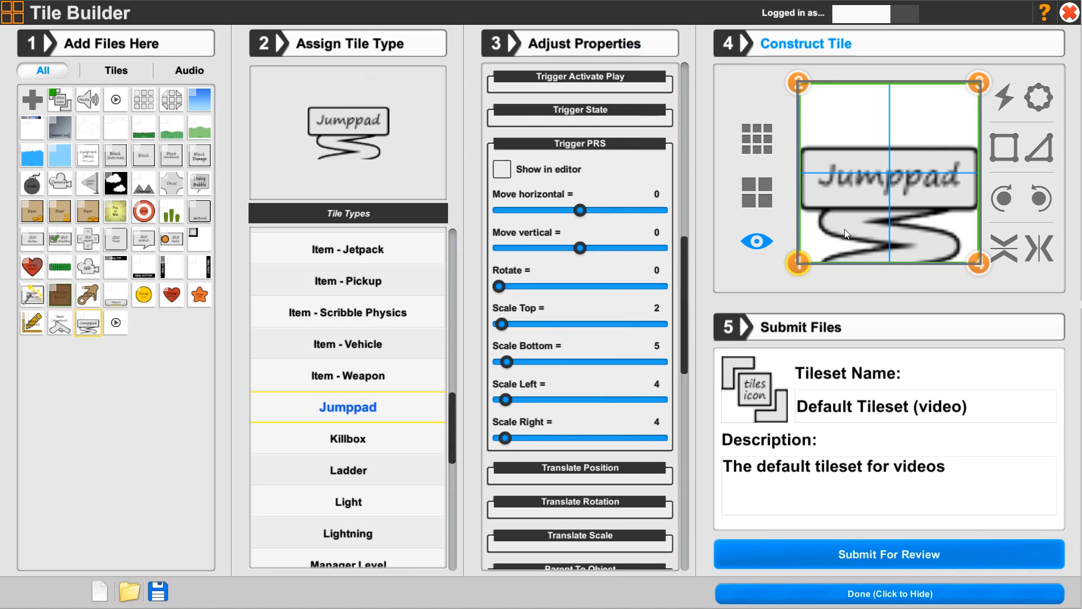
{"action": "left_click", "coordinate": [538, 147]}
Try the byTriggerAndInput activation with animation auto play, and revert the trigger to byTriggerOnly with auto play off
{"action": "scroll", "coordinate": [547, 181], "scroll_direction": "up", "scroll_amount": 1}
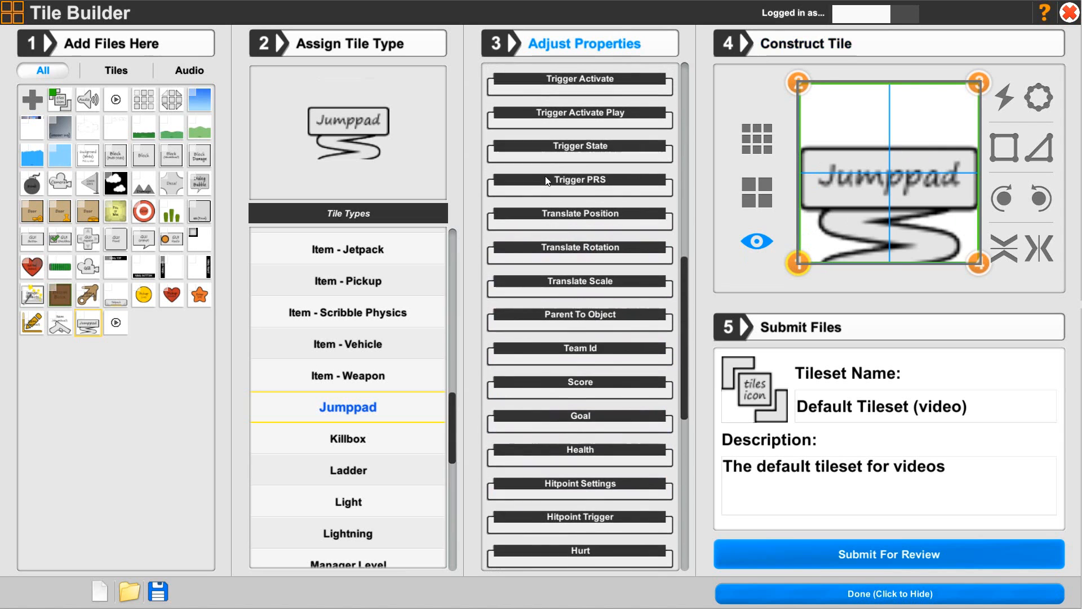
{"action": "scroll", "coordinate": [550, 174], "scroll_direction": "up", "scroll_amount": 1}
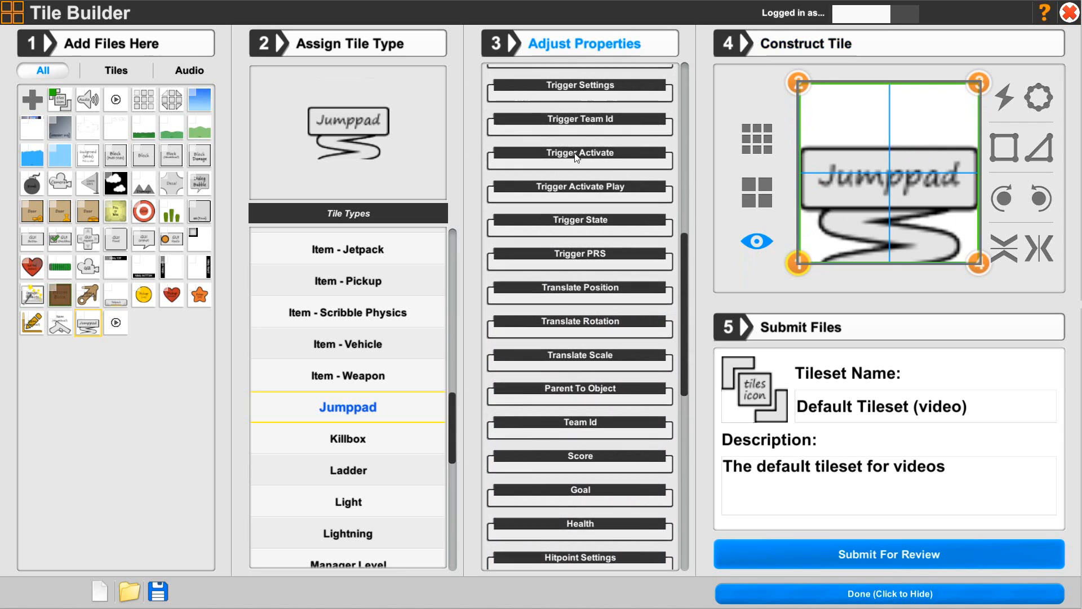
{"action": "left_click", "coordinate": [576, 156]}
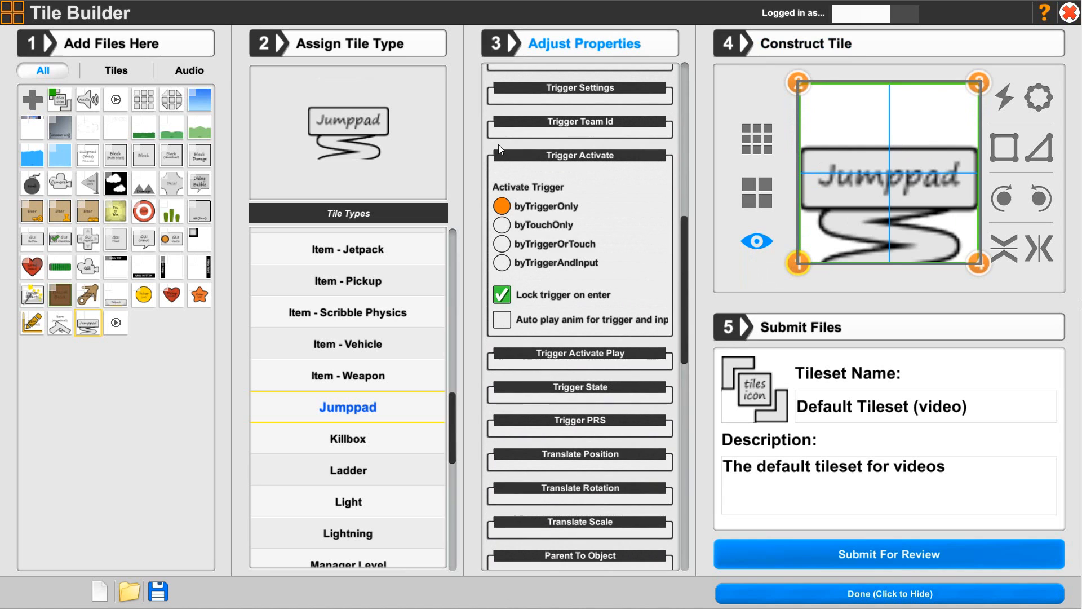
{"action": "left_click", "coordinate": [502, 263]}
{"action": "left_click", "coordinate": [500, 323]}
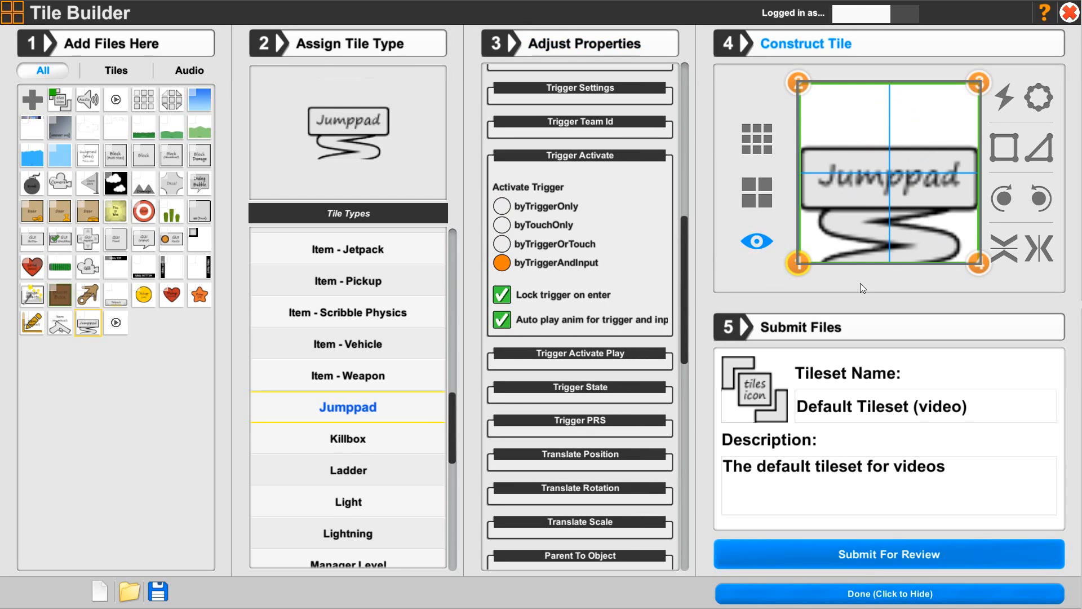
{"action": "left_click", "coordinate": [502, 326]}
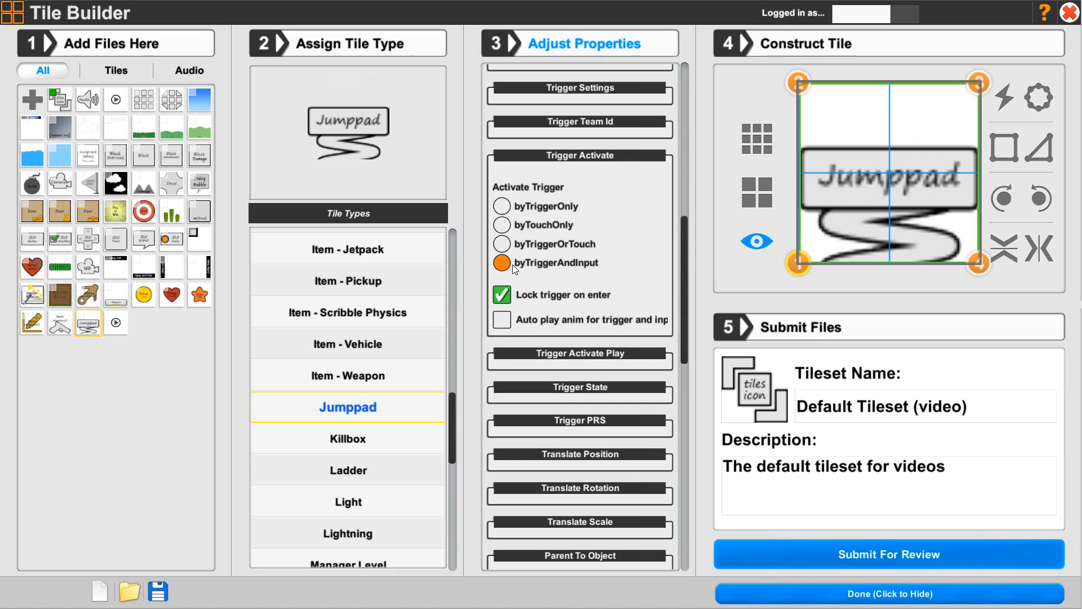
{"action": "left_click", "coordinate": [502, 205]}
{"action": "left_click", "coordinate": [568, 160]}
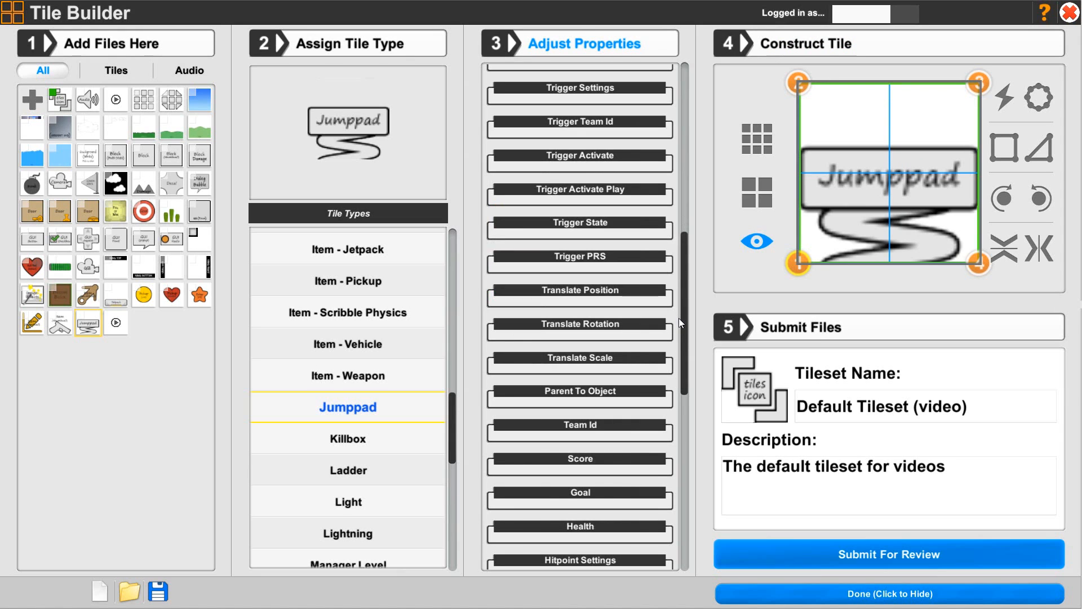
Go to the tile's JumpPad Settings, JumpPad Target and JumpPad Spring properties
{"action": "left_click_drag", "start_coordinate": [685, 326], "coordinate": [715, 515]}
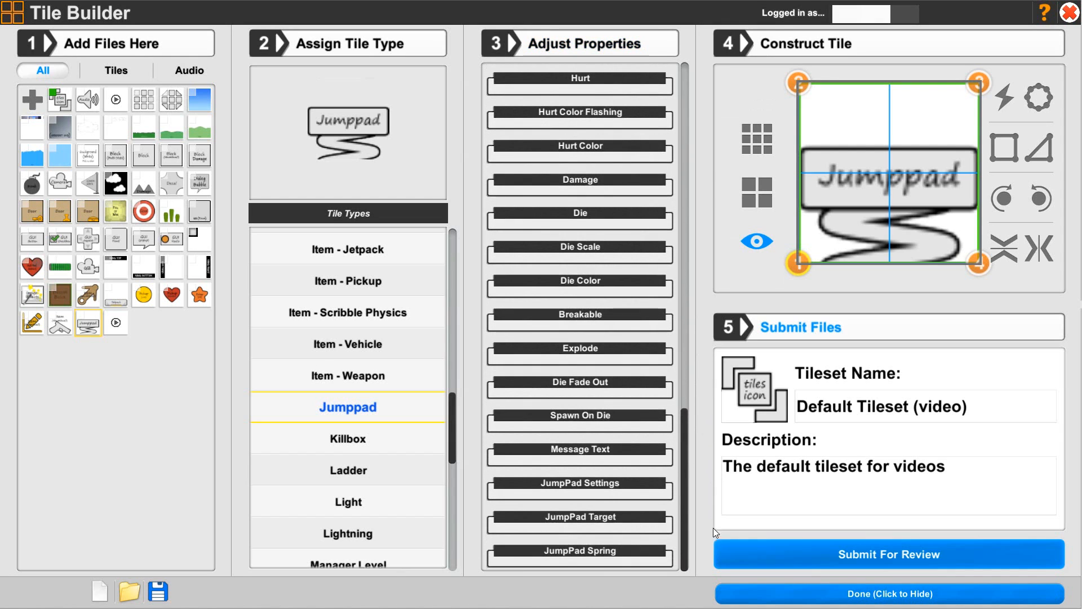